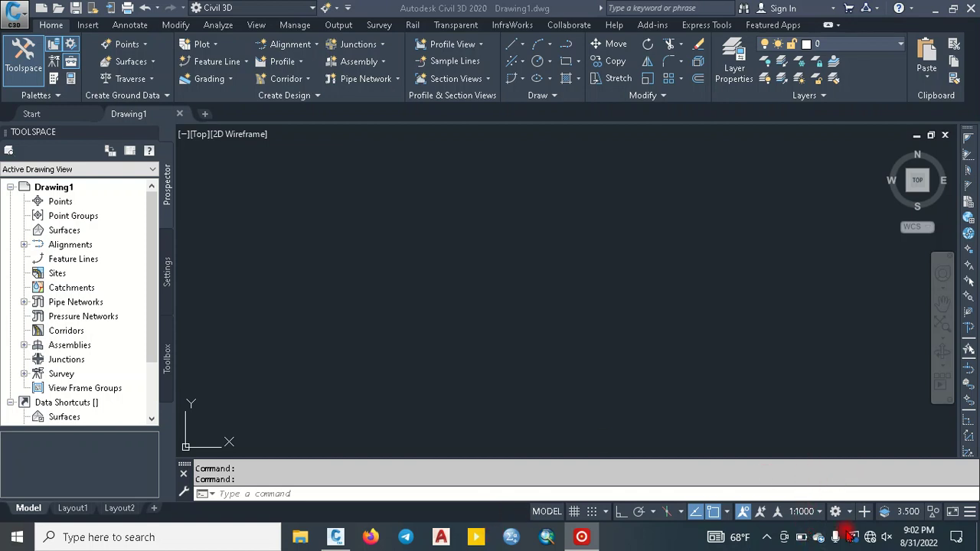
Focus Civil 3D and close the workspace list without changing the workspace
click(834, 515)
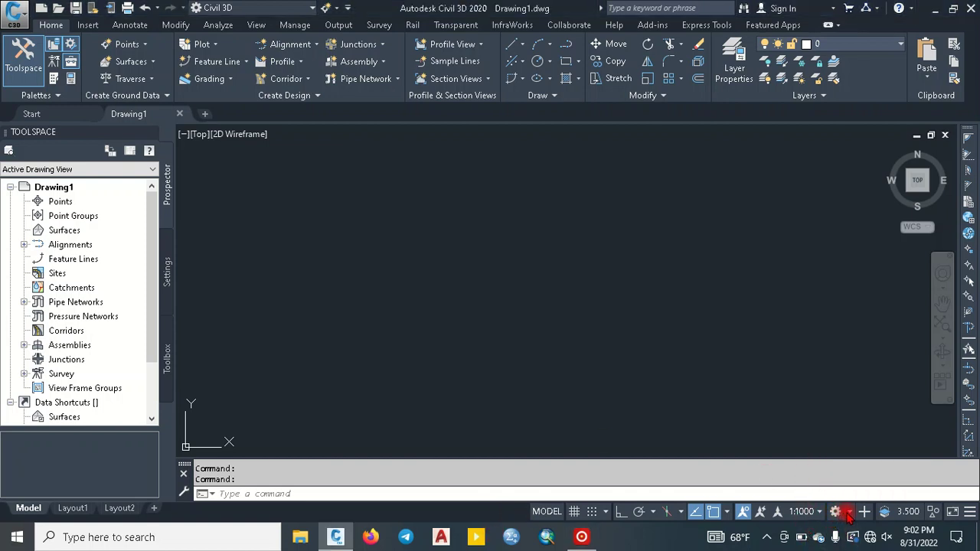
click(834, 511)
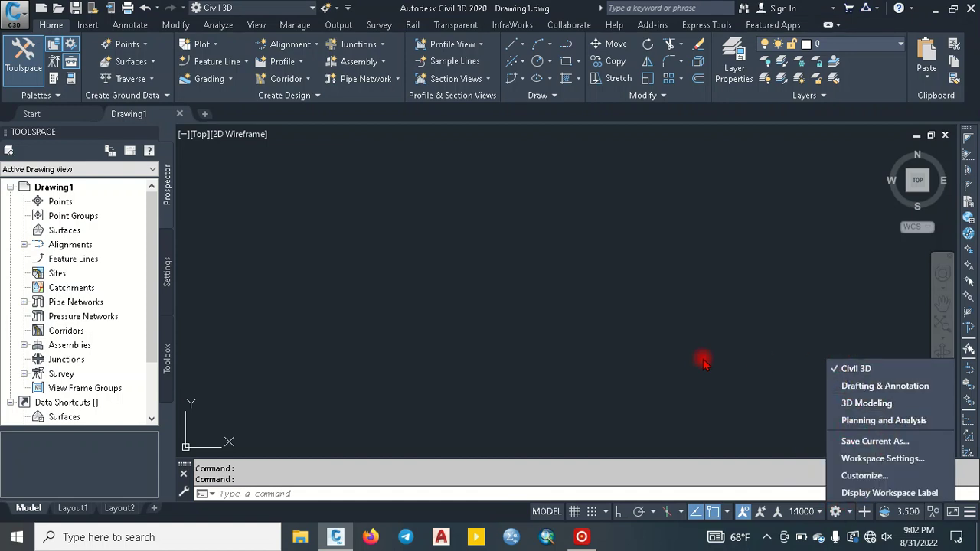
click(632, 330)
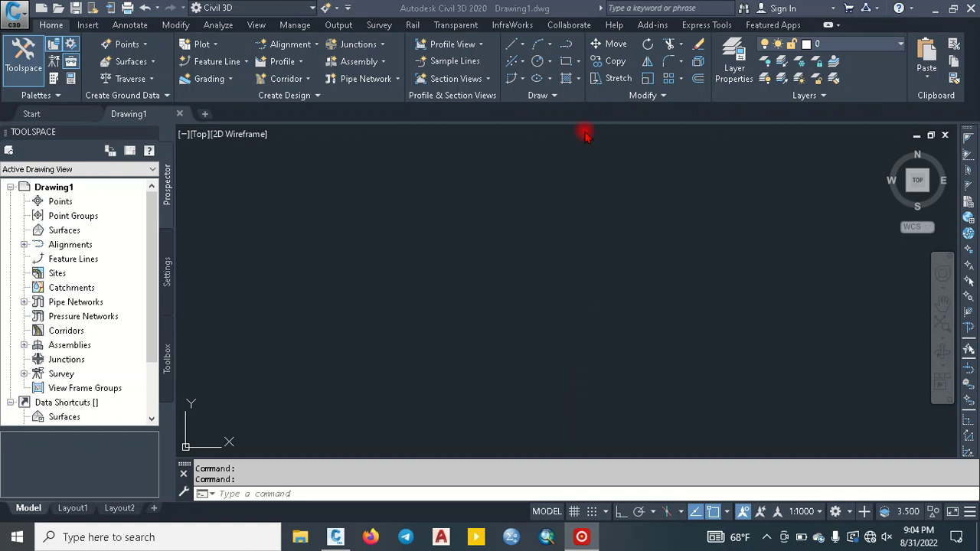
Show the Insert ribbon's data import tools, briefly returning to Home first
click(87, 27)
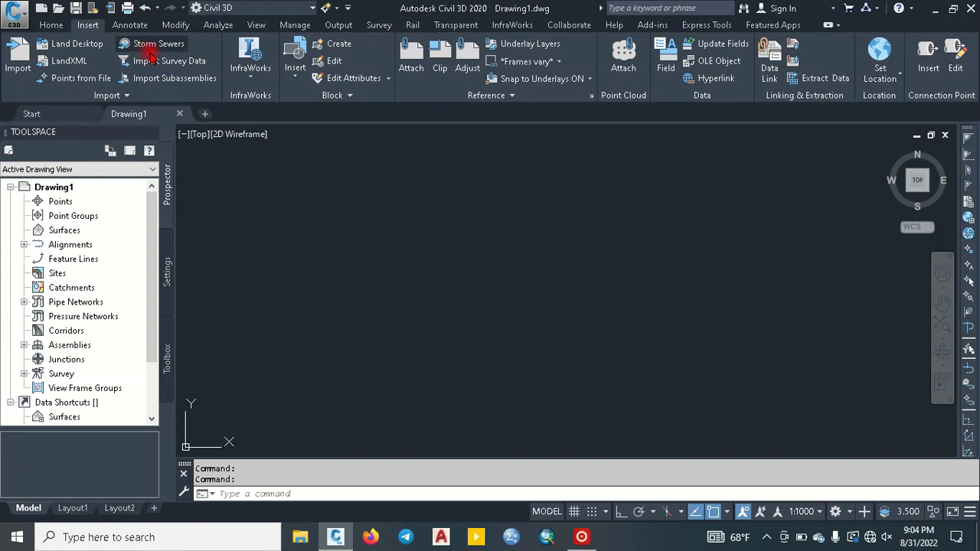
click(46, 28)
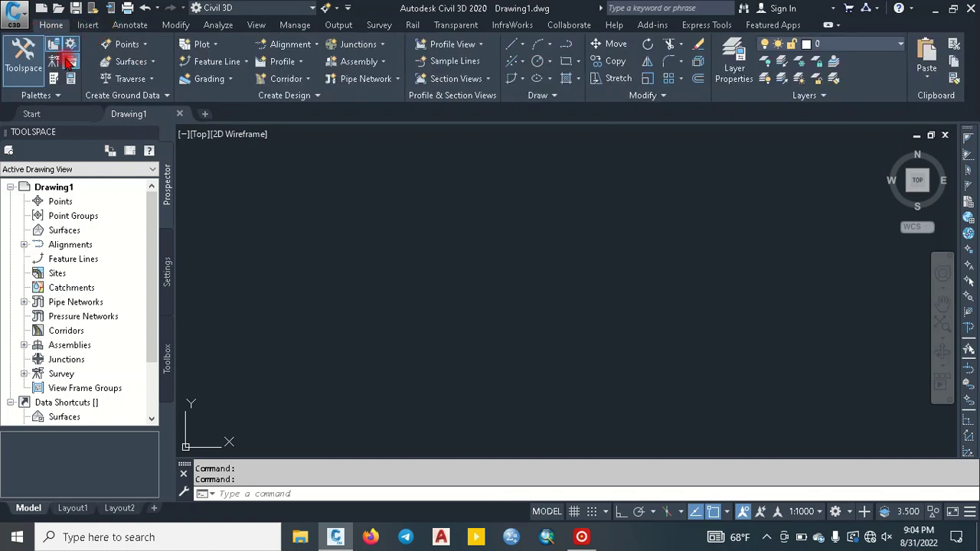
click(87, 25)
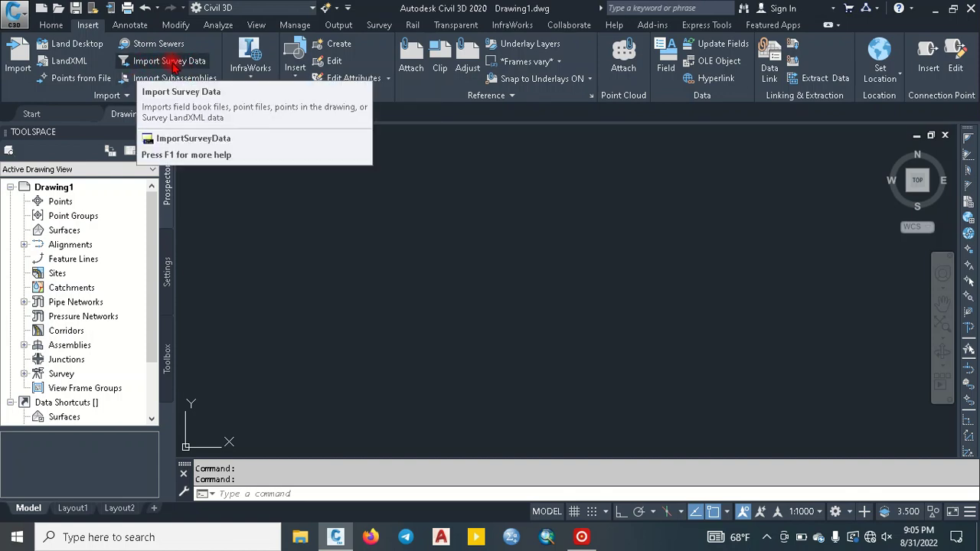
mouse_move(168, 62)
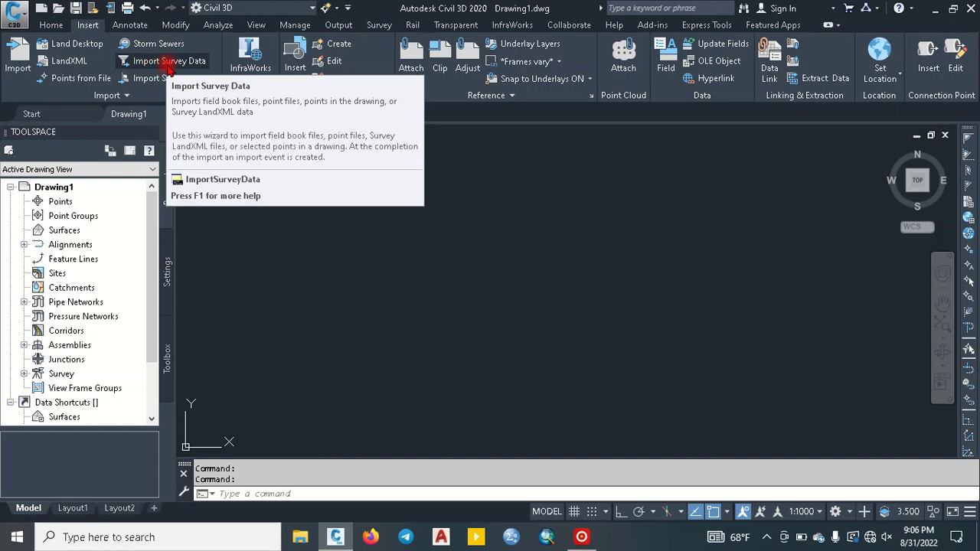
Launch the Import Survey Data wizard and select the existing 'sur' survey database
click(153, 64)
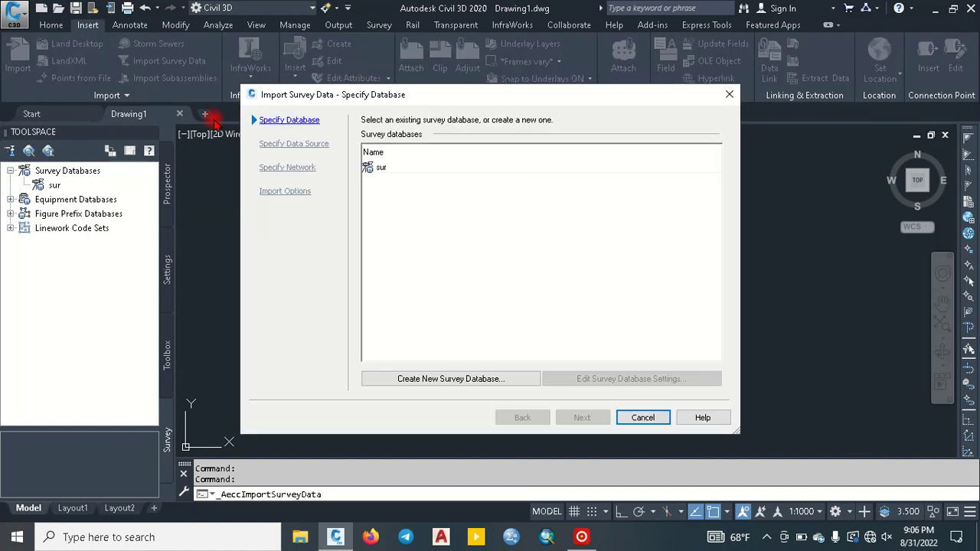
mouse_move(489, 95)
mouse_down()
mouse_move(427, 80)
mouse_move(414, 87)
mouse_up()
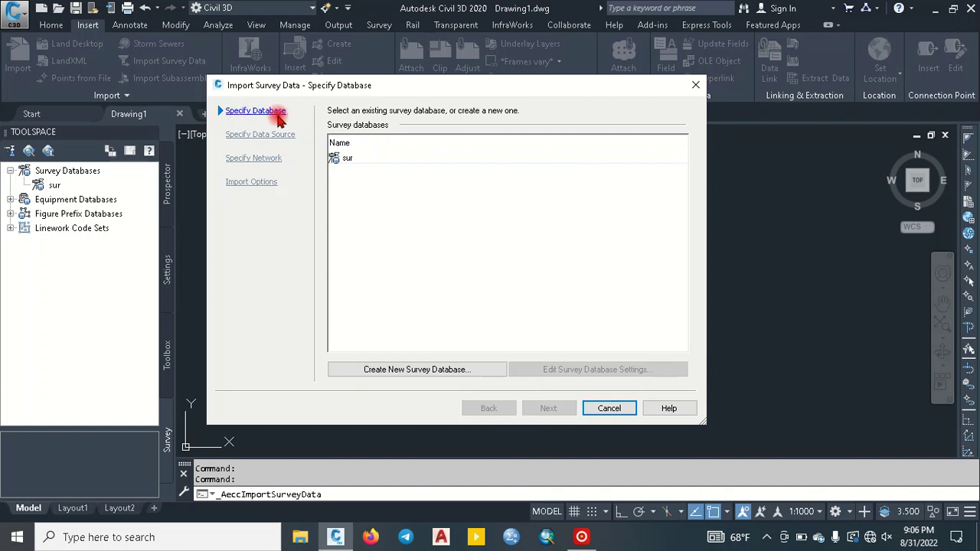
click(339, 158)
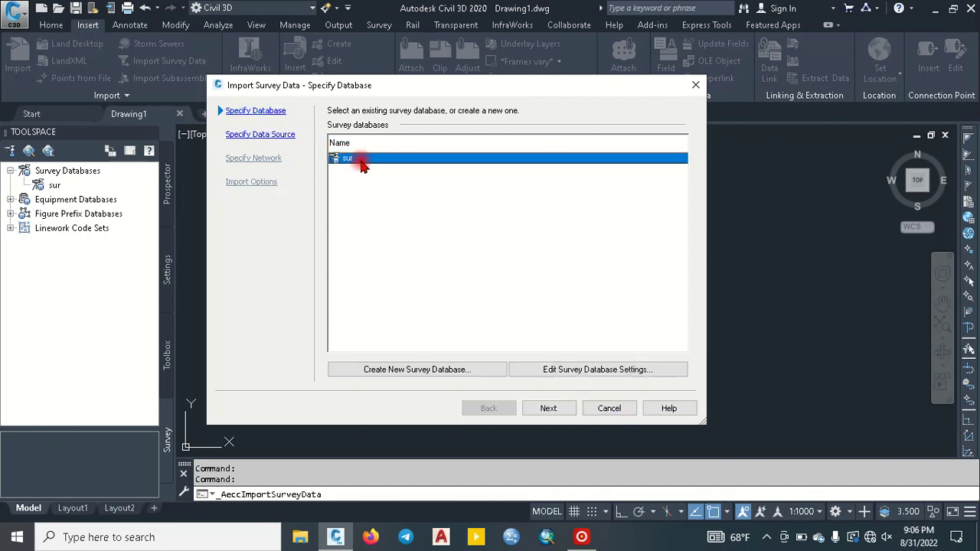
Create a new survey database named 'sure' and select it as the import target
click(416, 372)
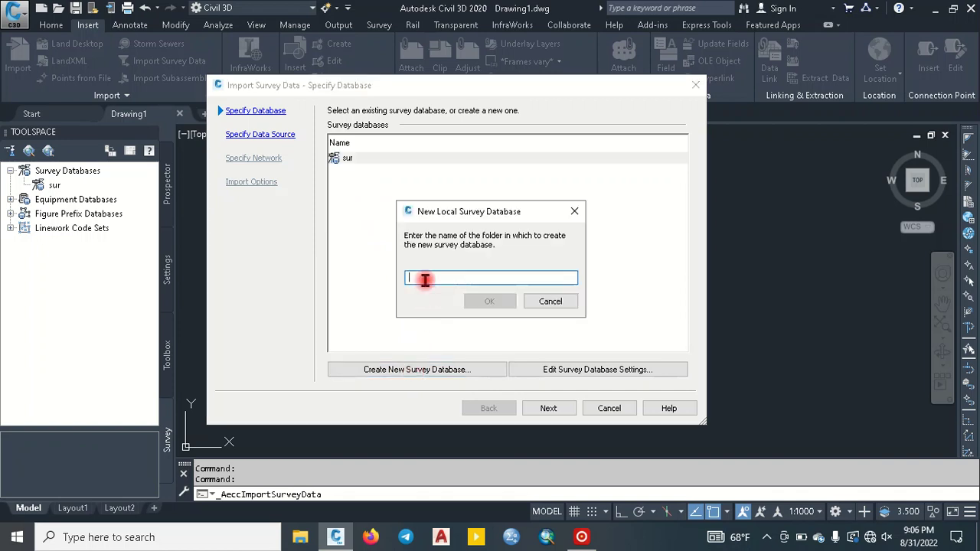
text(sure)
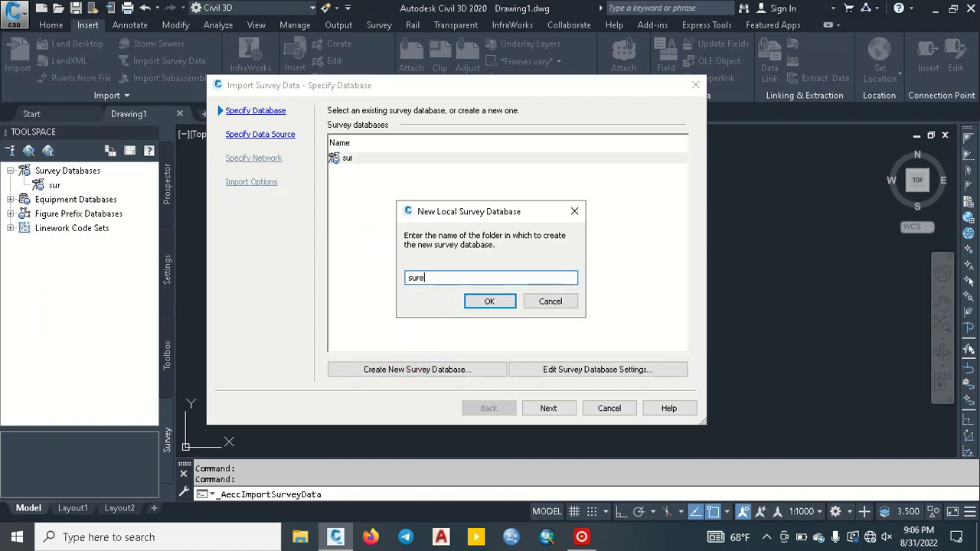
click(489, 301)
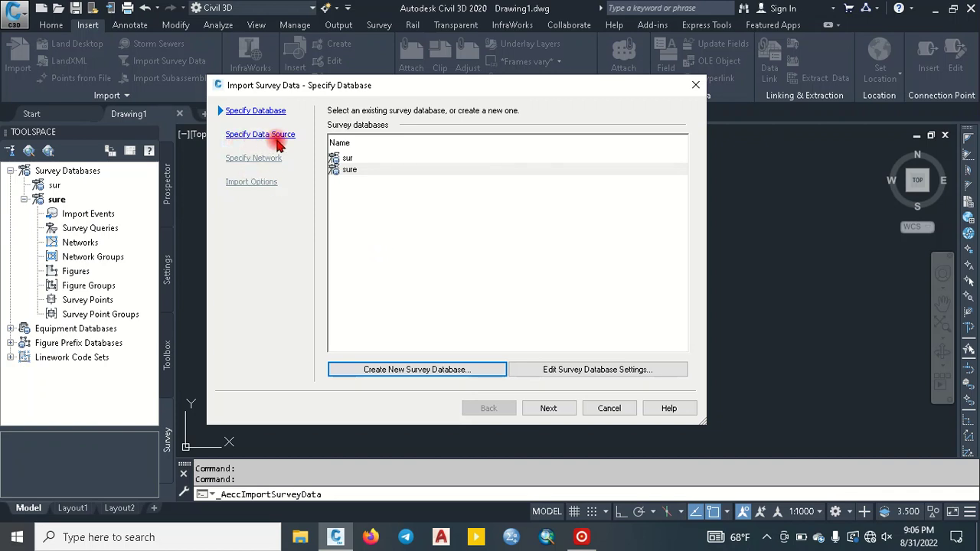
click(349, 169)
click(565, 408)
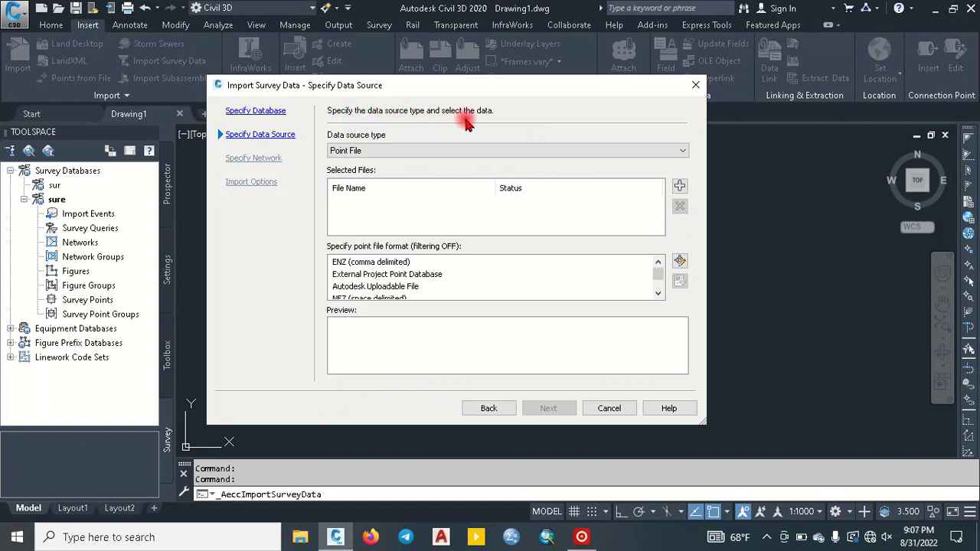
Keep Point File as the data source type and browse for the source file
click(369, 151)
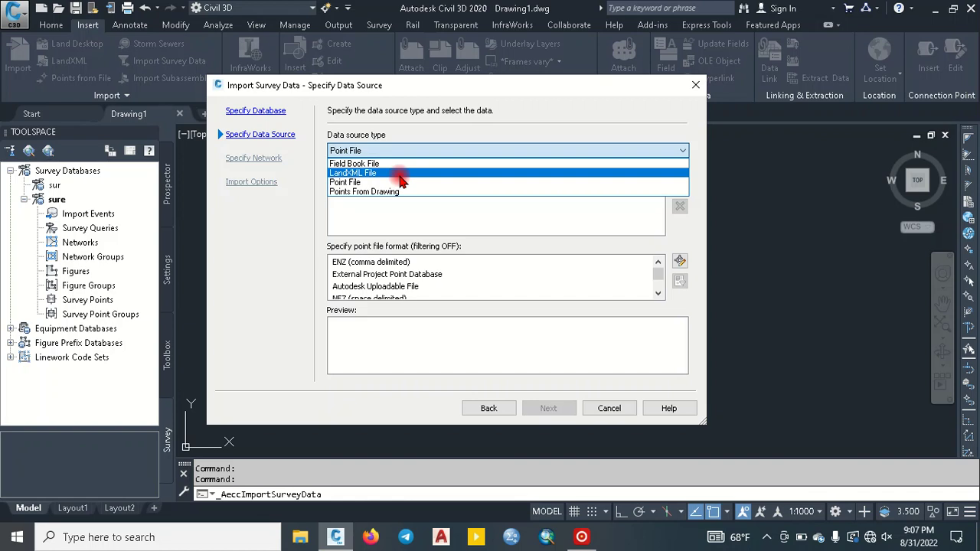
click(357, 184)
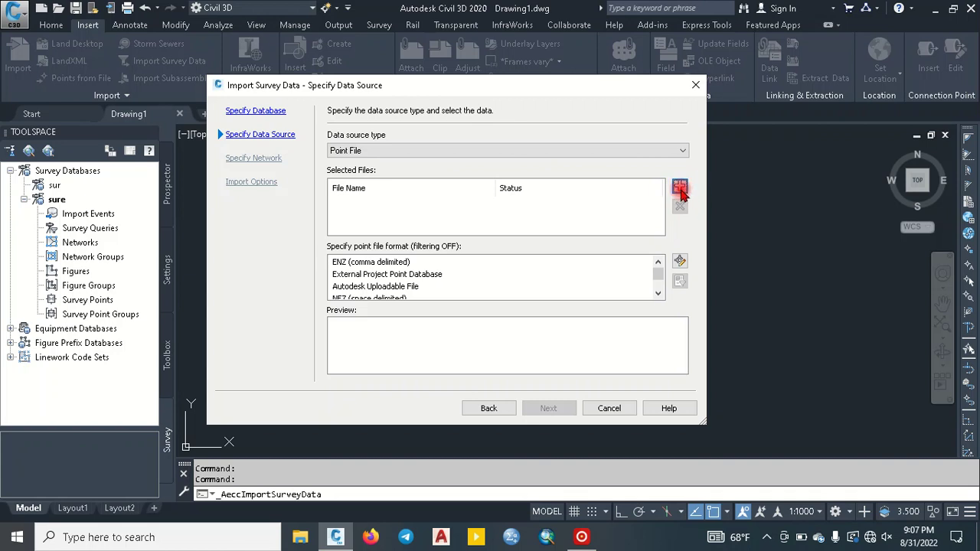
click(373, 234)
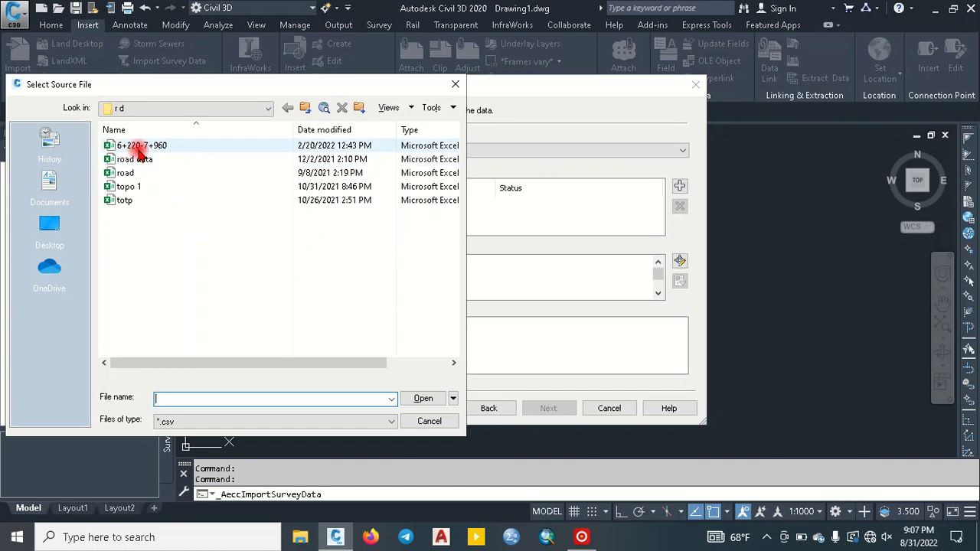
Add the 6+220-7+960 CSV file as the import source
click(167, 147)
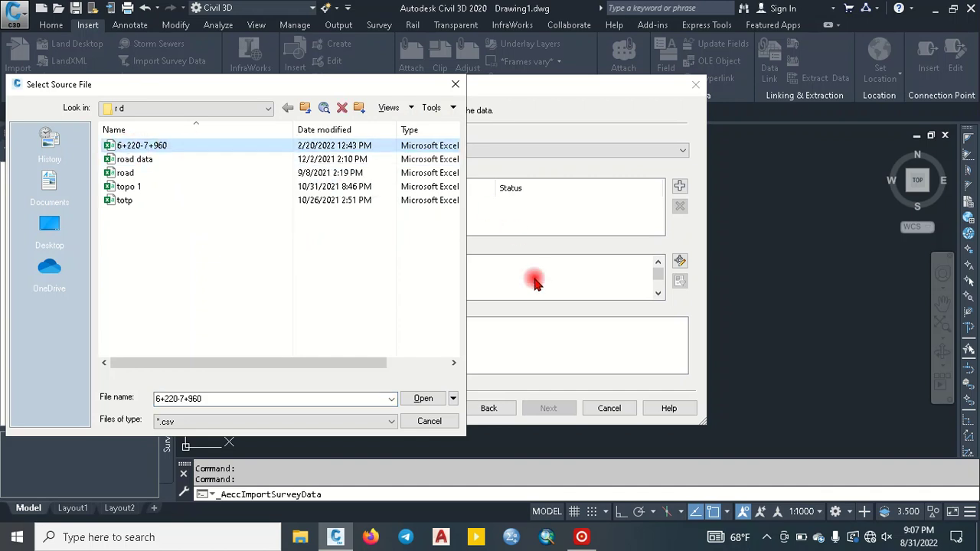
click(423, 398)
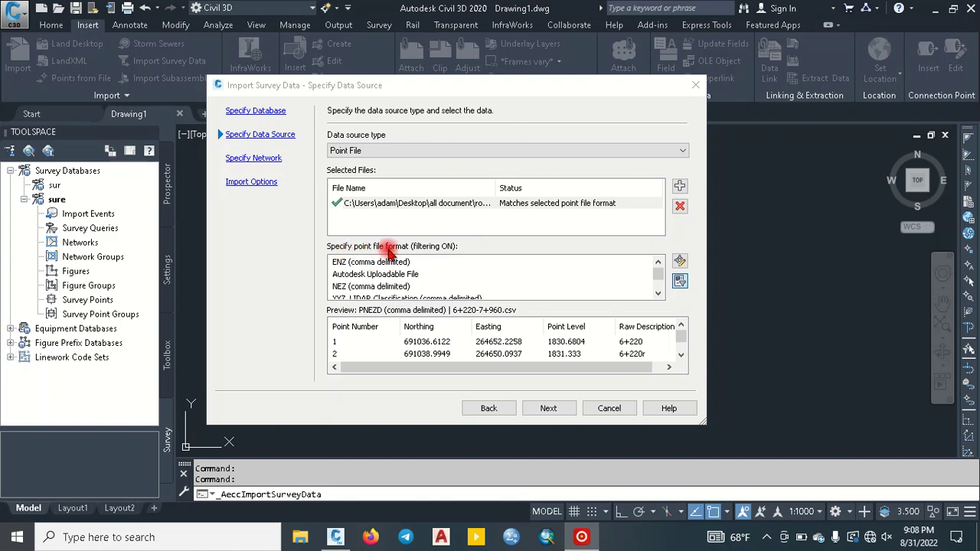
Choose the PENZD (comma delimited) point file format and advance to Specify Network
scroll(417, 274, down, 2)
scroll(418, 274, down, 1)
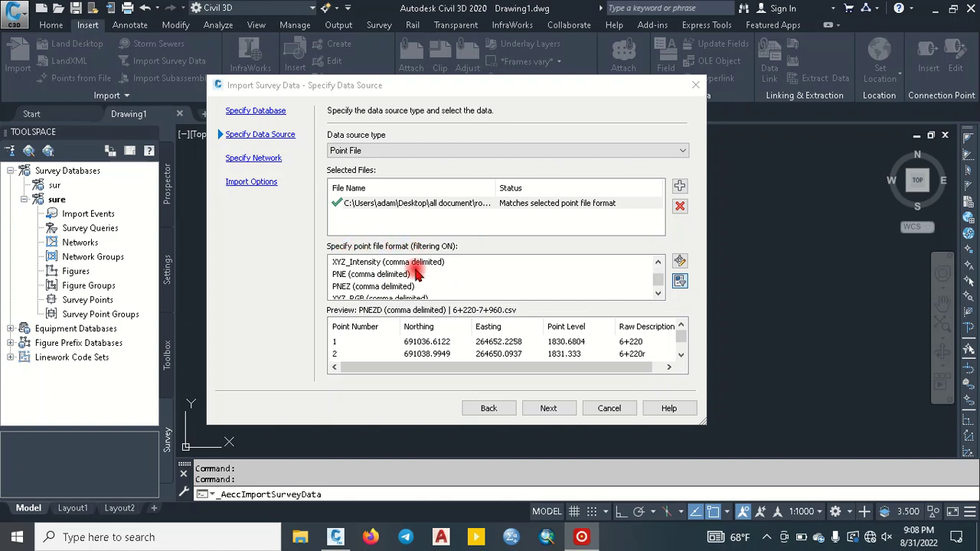
scroll(417, 275, up, 1)
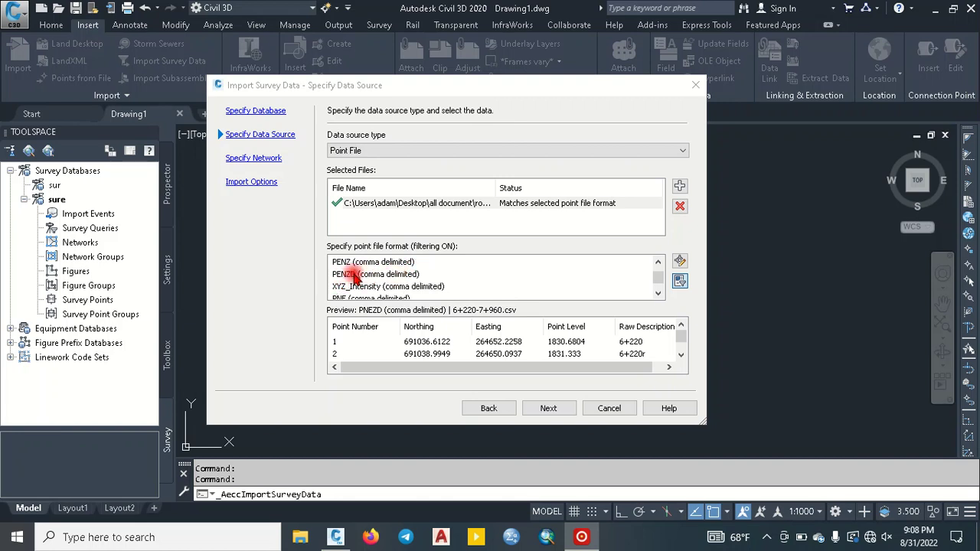
click(355, 274)
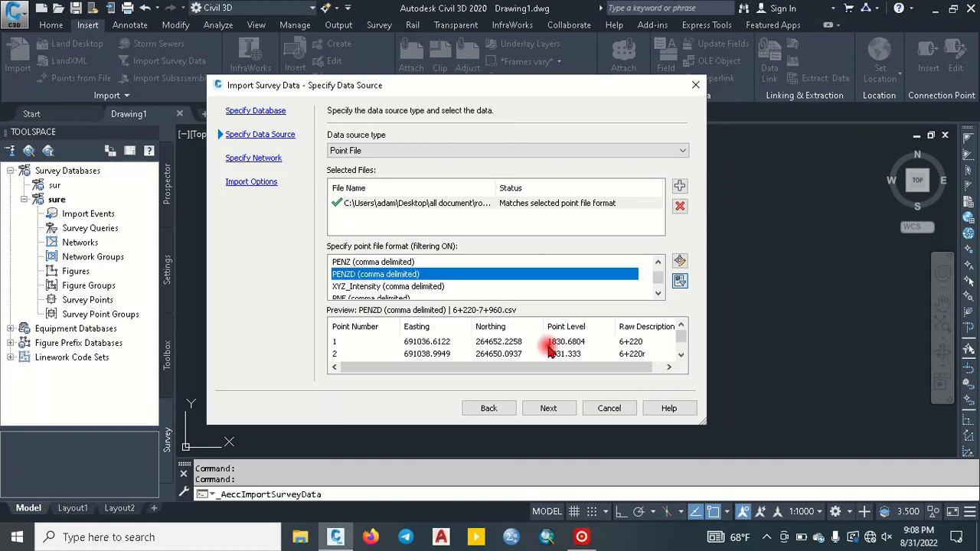
click(548, 410)
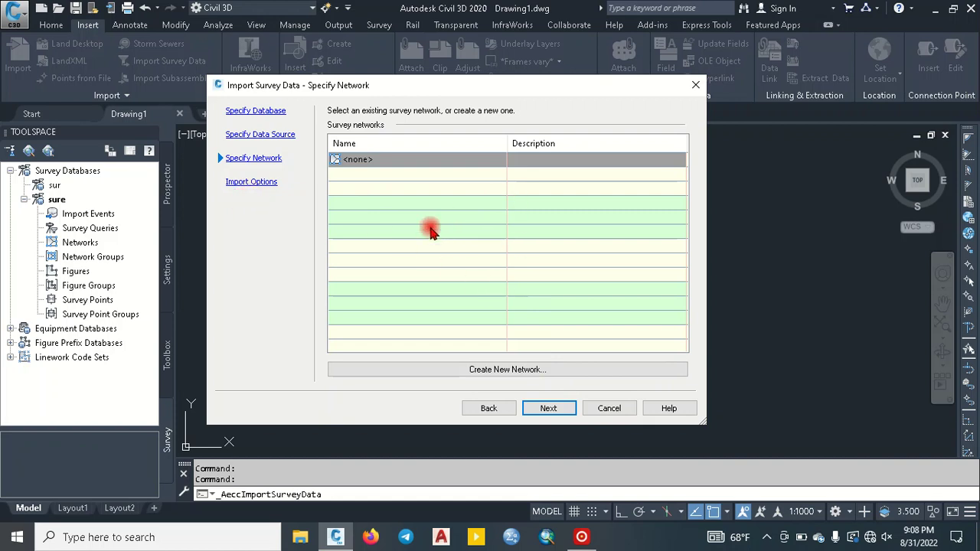
Leave the survey network as <none>, review the import options, and run the import
click(551, 409)
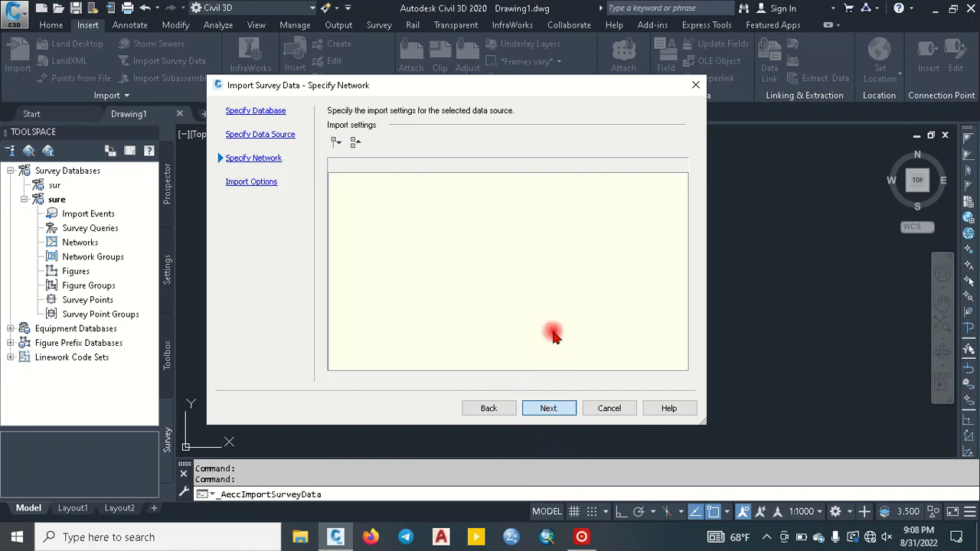
scroll(558, 216, down, 1)
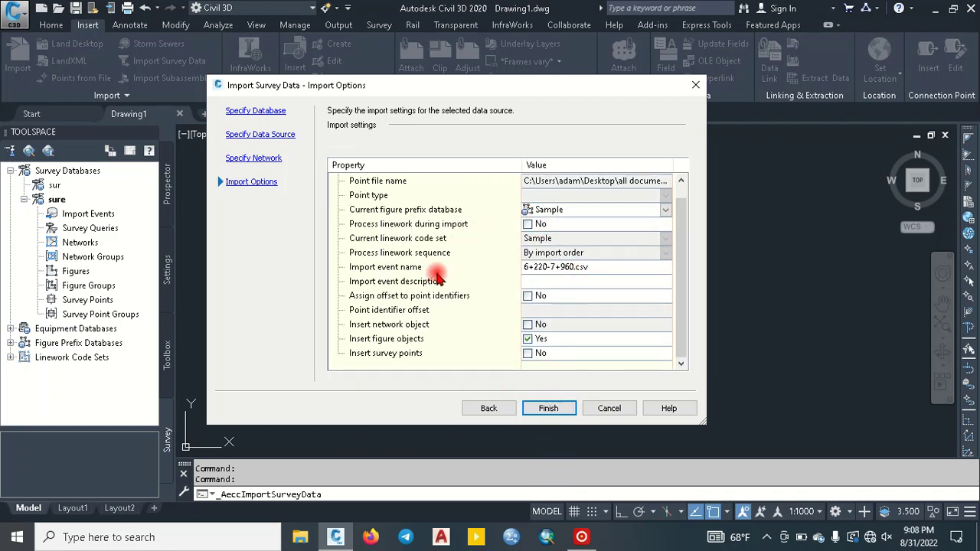
scroll(544, 248, up, 1)
scroll(541, 256, down, 1)
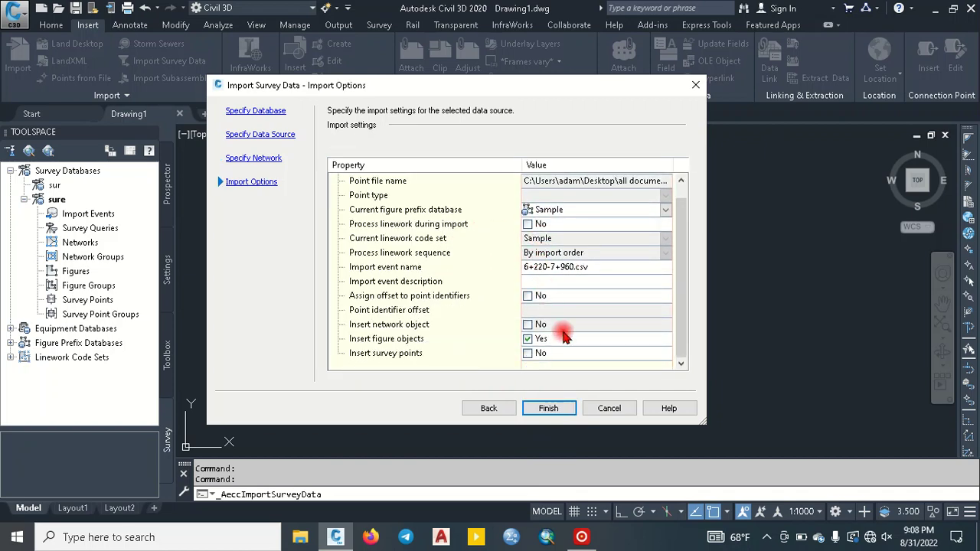
scroll(429, 295, up, 1)
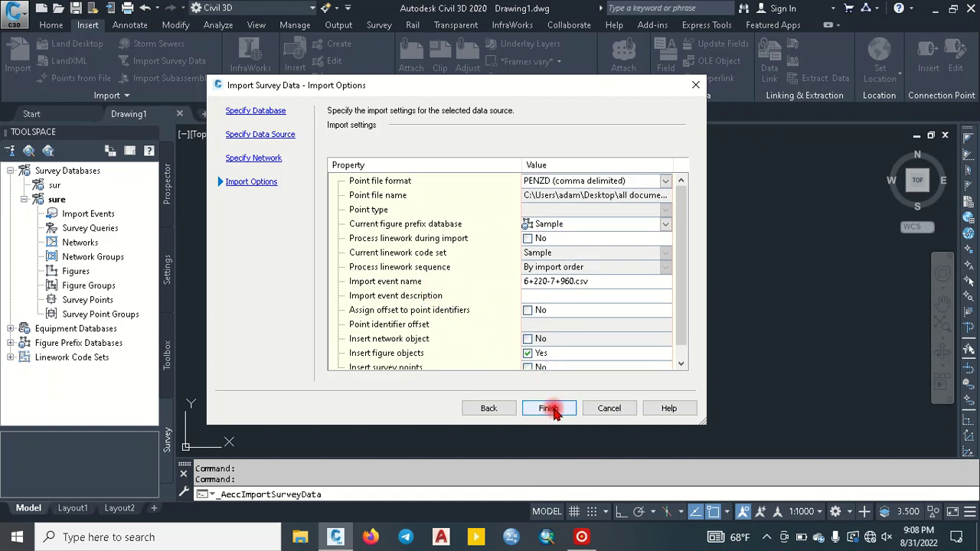
click(550, 408)
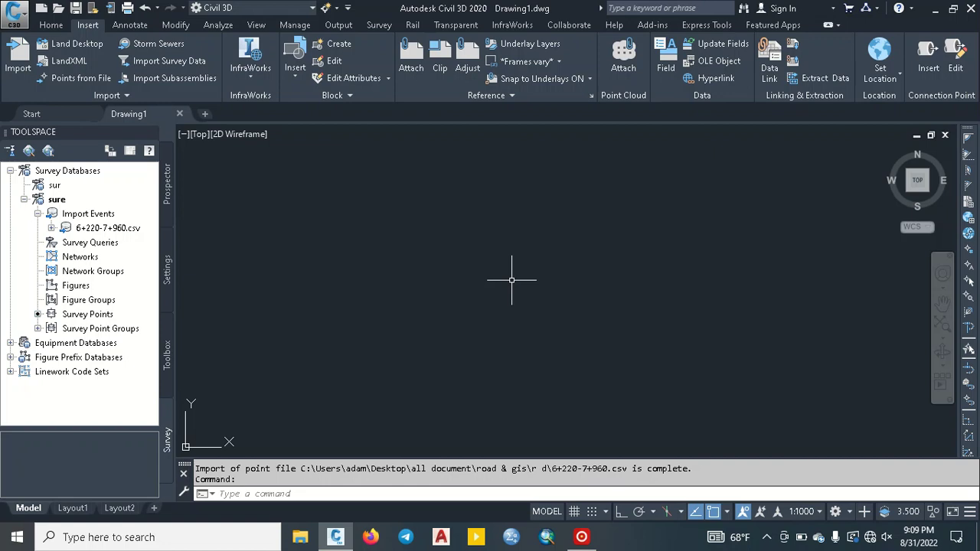
Zoom to the drawing extents with the ZE command
text(ze)
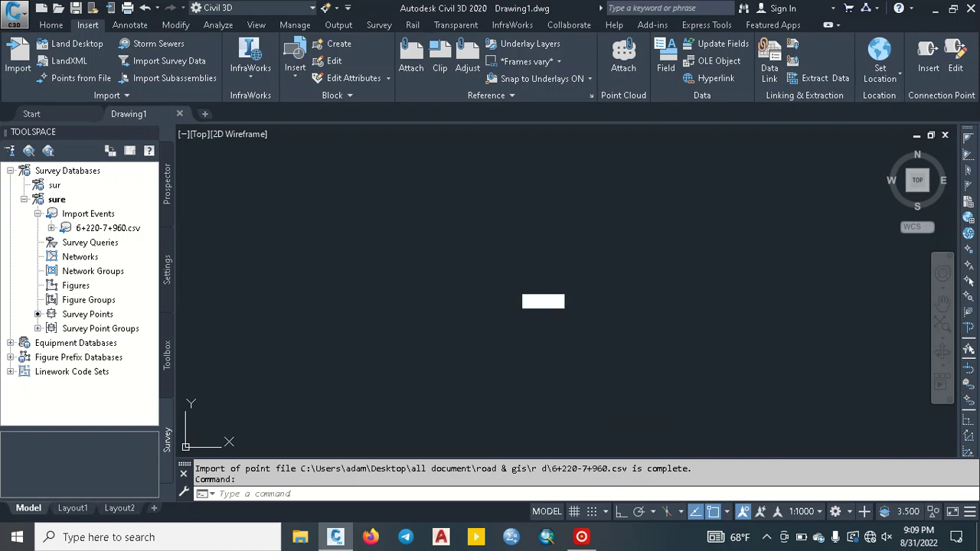
key(Return)
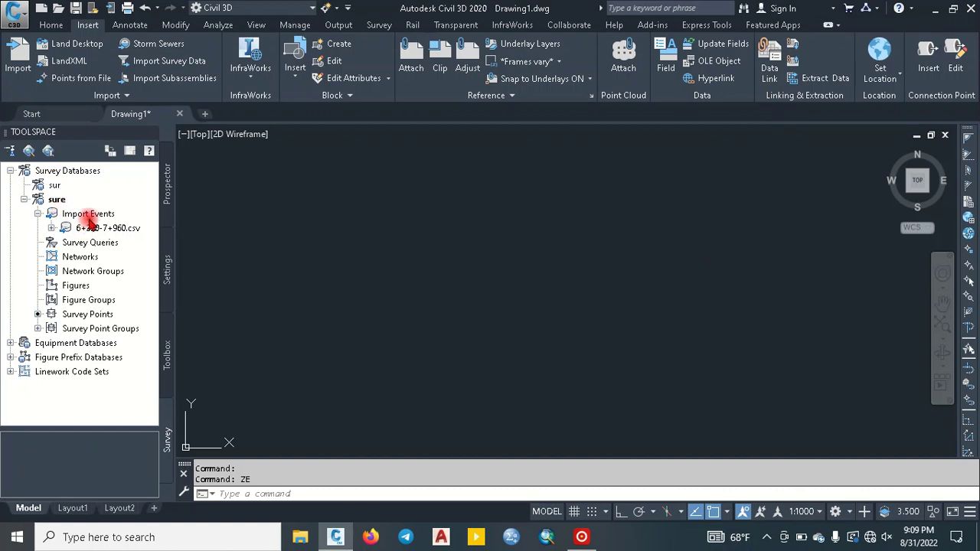
Insert the 6+220-7+960.csv import event's survey points into the drawing from Toolspace
right_click(89, 218)
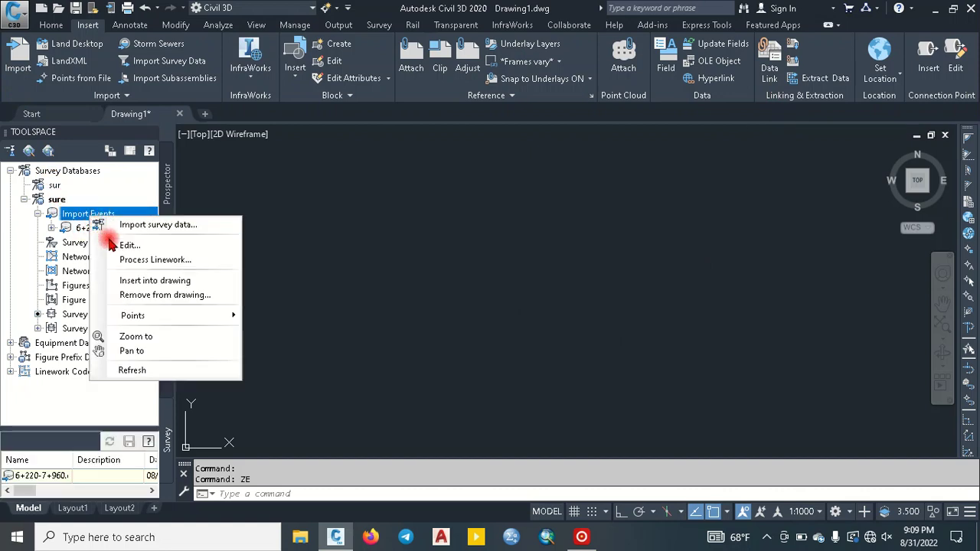
click(72, 214)
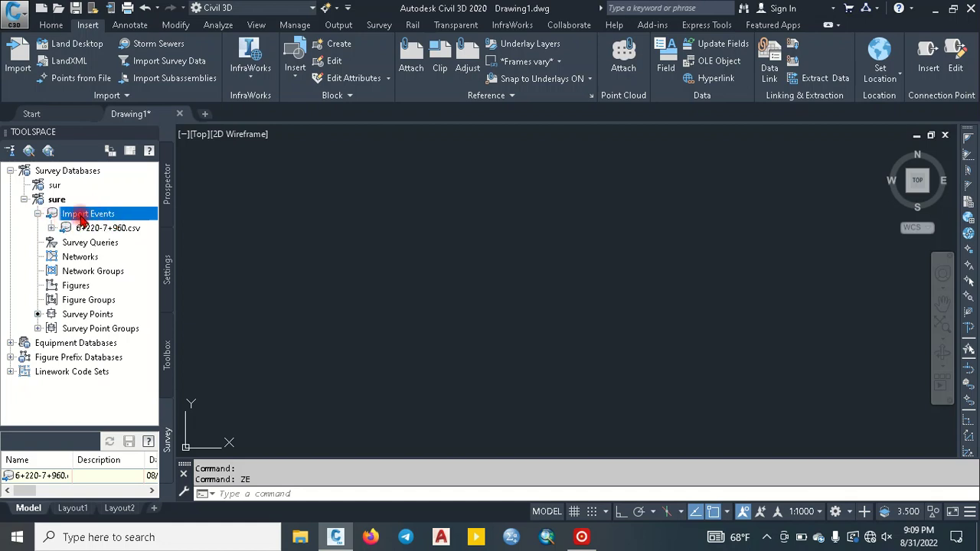
right_click(80, 218)
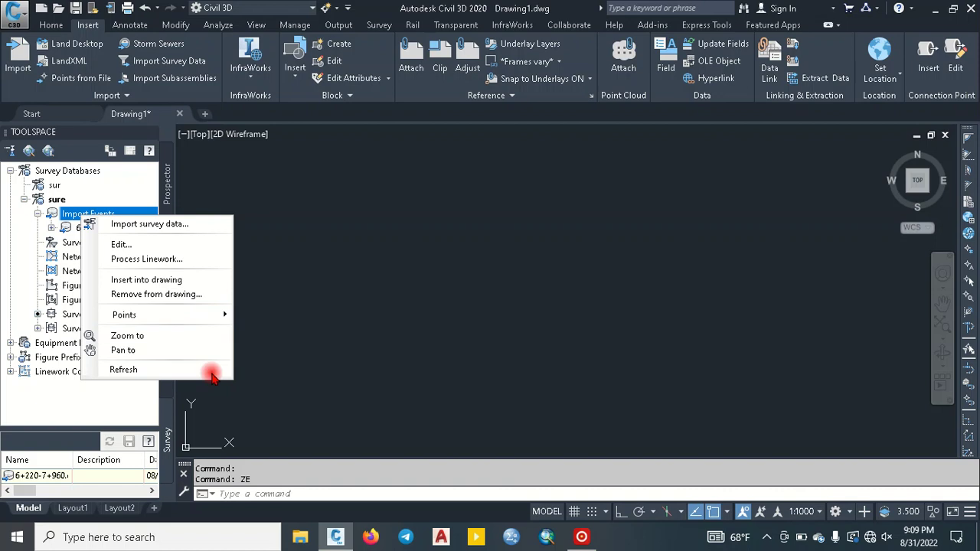
click(499, 480)
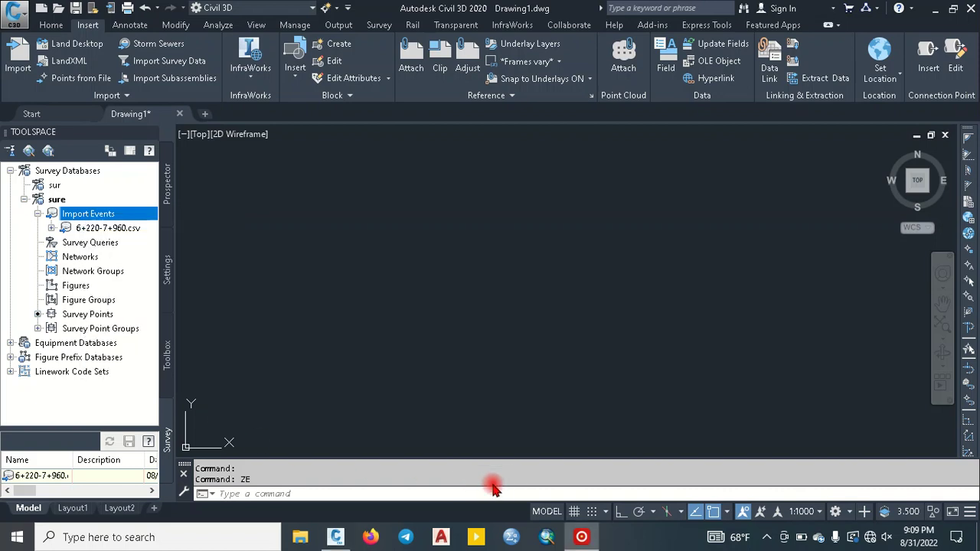
right_click(75, 215)
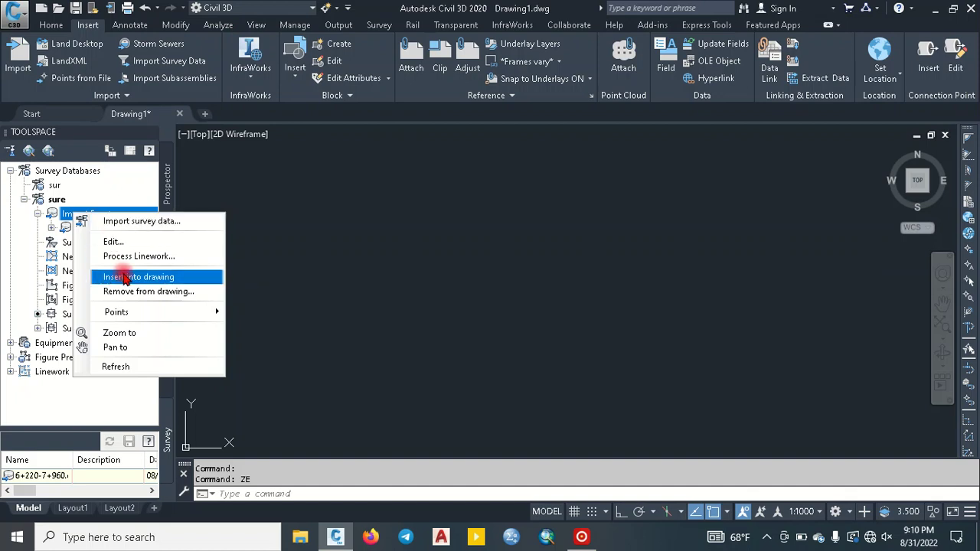
click(17, 218)
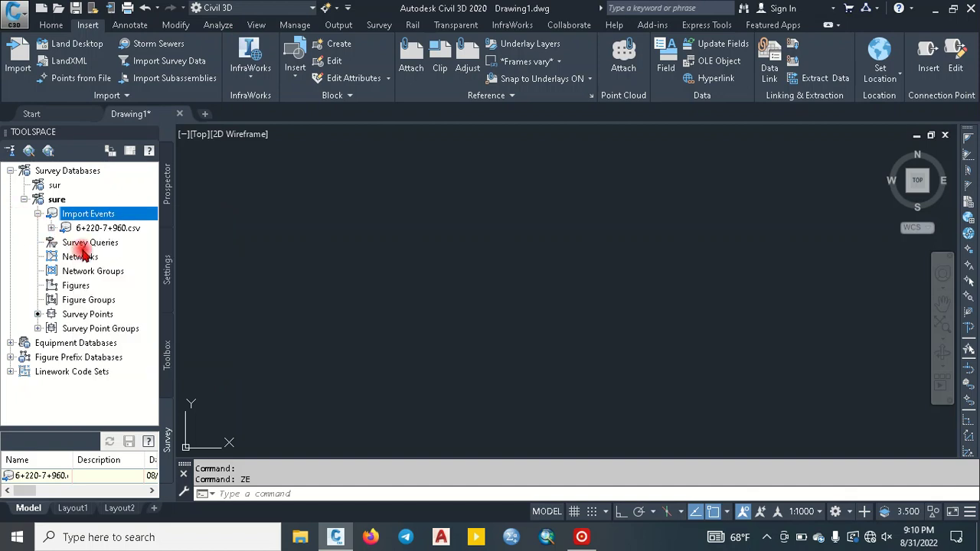
right_click(82, 329)
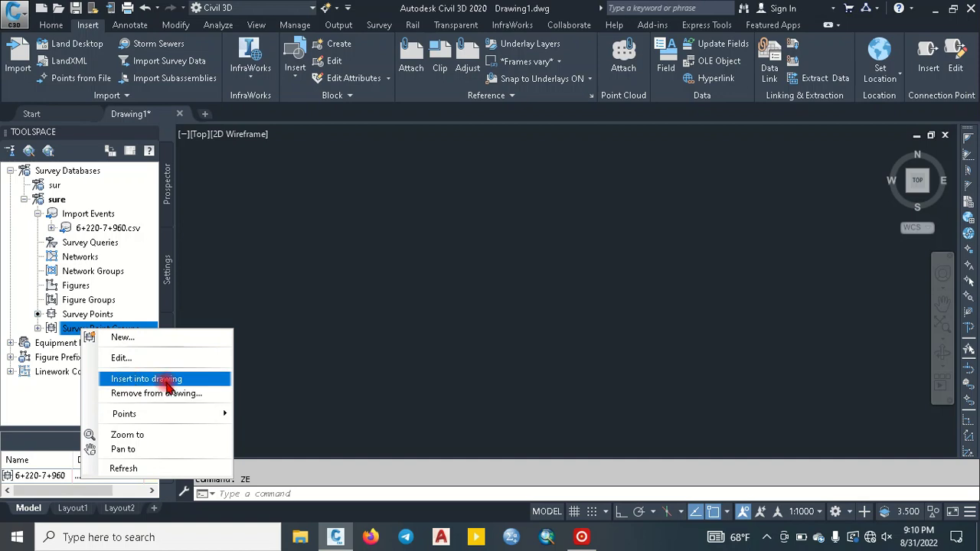
right_click(83, 215)
click(147, 277)
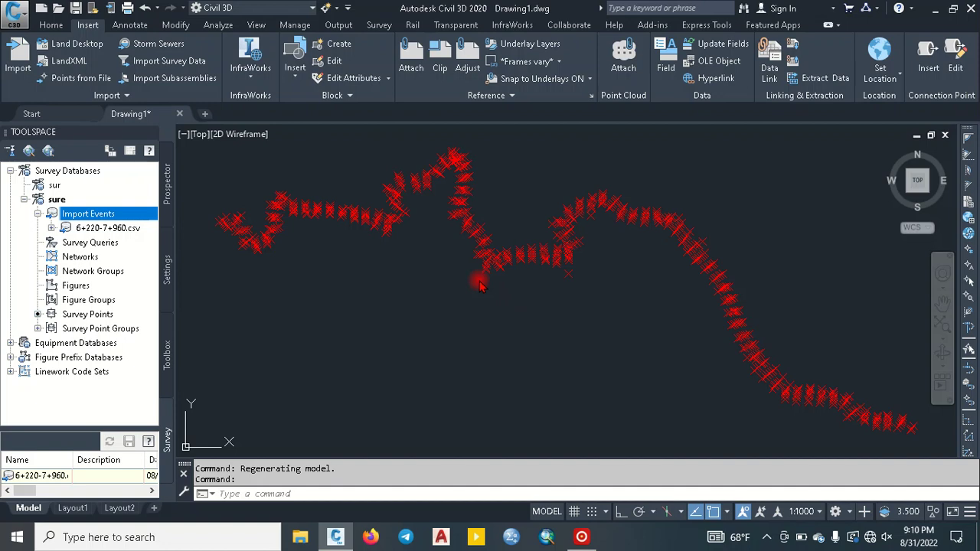
scroll(483, 264, down, 2)
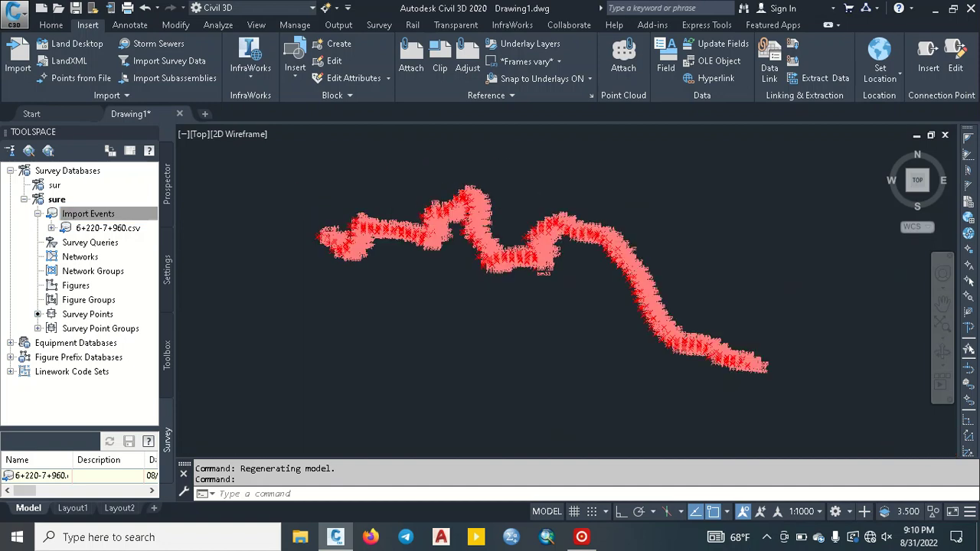
Zoom in and out until the whole winding red point strip is visible
scroll(415, 226, down, 2)
scroll(417, 230, down, 3)
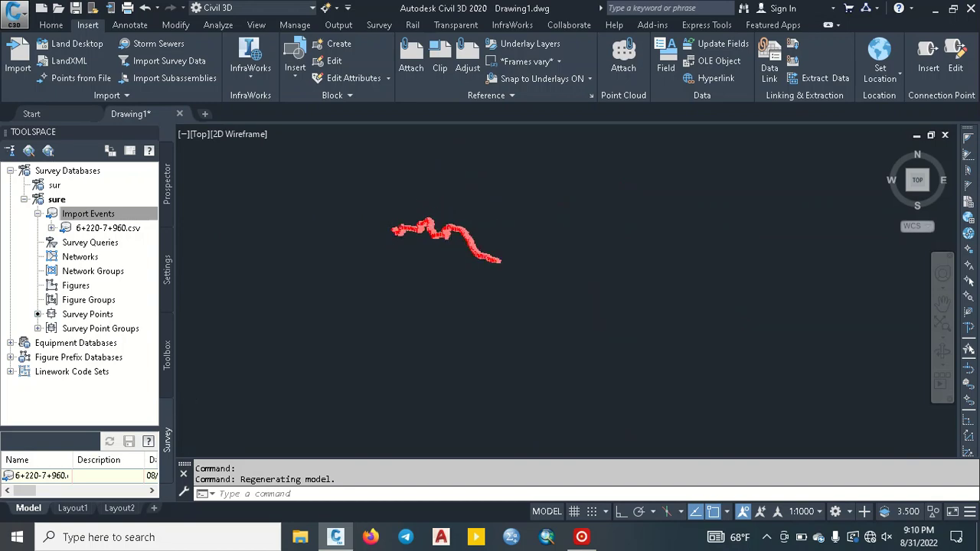
scroll(416, 230, up, 2)
scroll(416, 219, up, 5)
scroll(430, 293, up, 4)
scroll(431, 293, down, 5)
scroll(497, 321, down, 1)
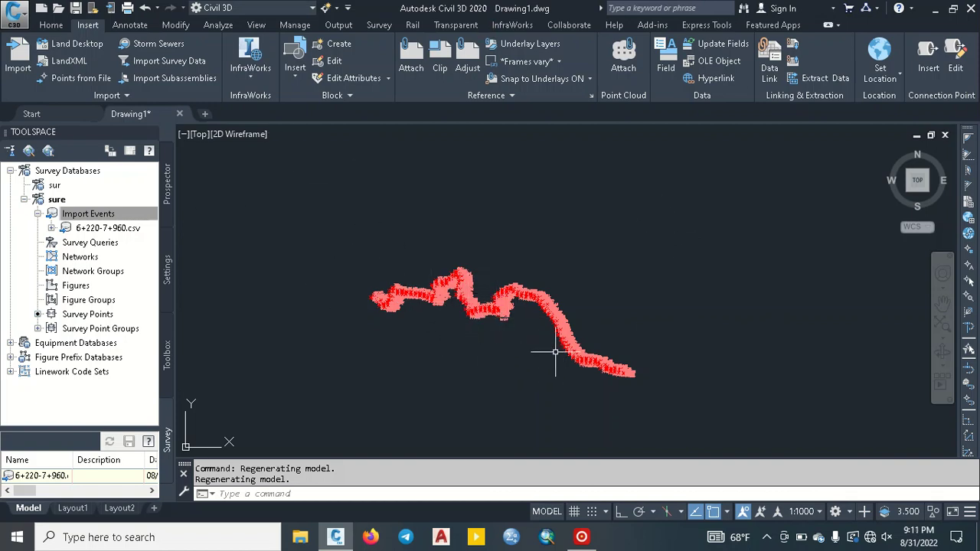
click(154, 8)
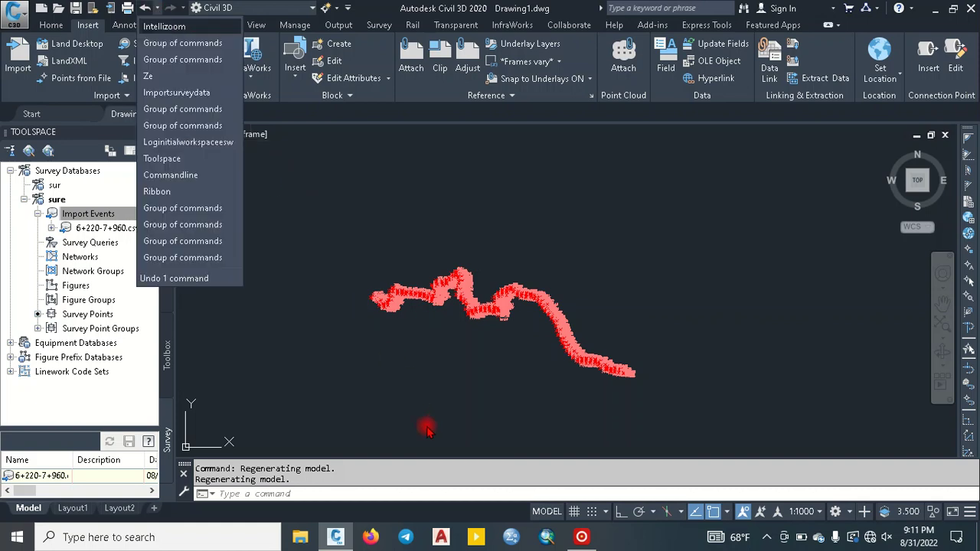
Undo the survey point insertion with Ctrl+Z and select Import Events in Toolspace
click(174, 44)
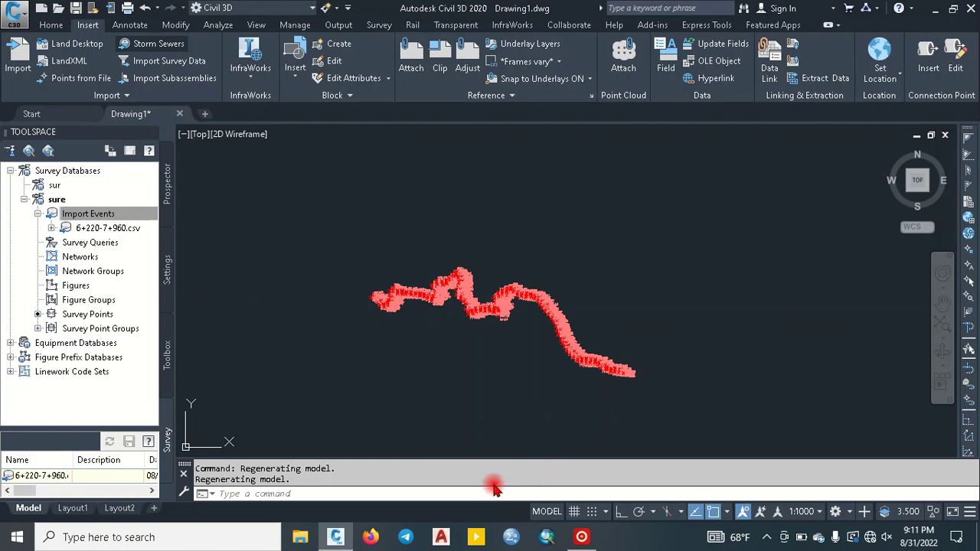
key(ctrl+z)
text(z)
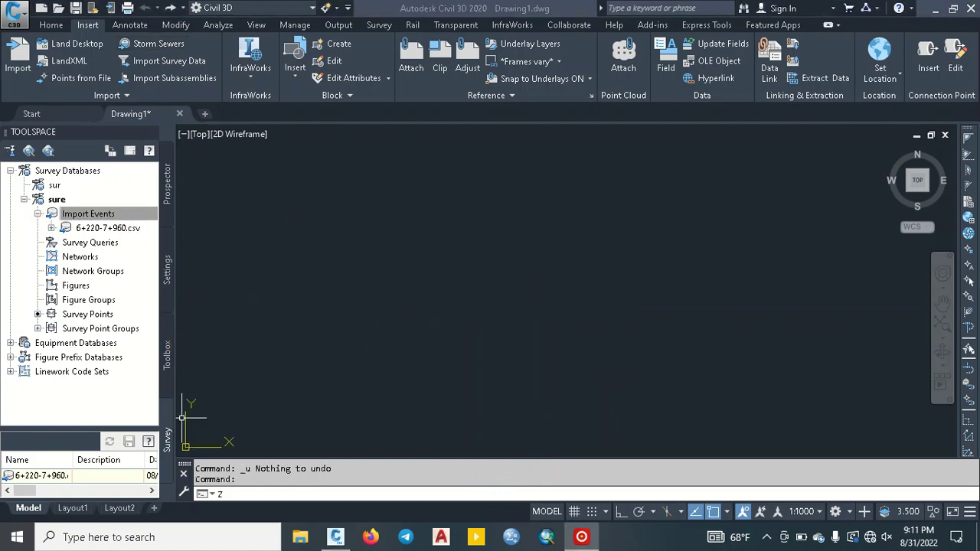
click(84, 214)
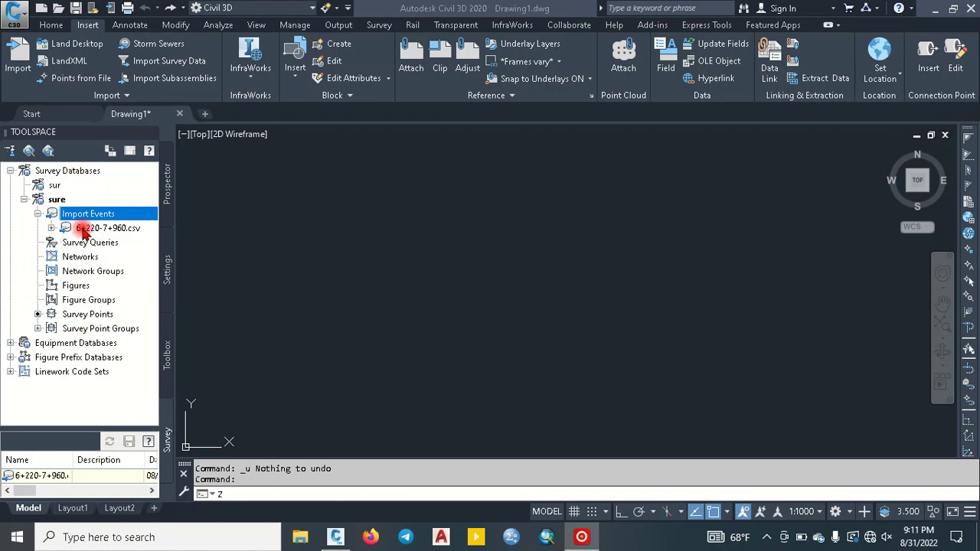
click(51, 26)
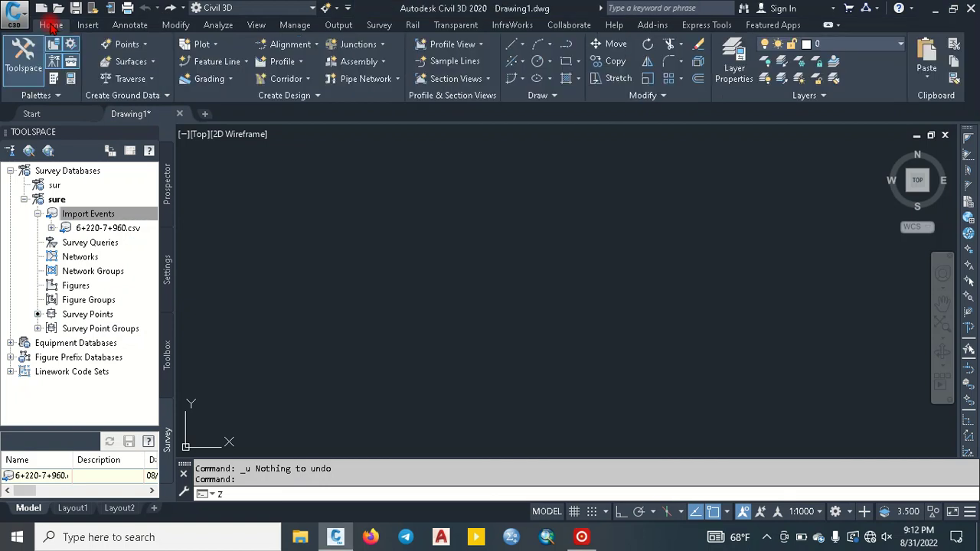
Toggle the Toolspace panel off and on, then show Drawing1's object tree in Prospector
click(21, 67)
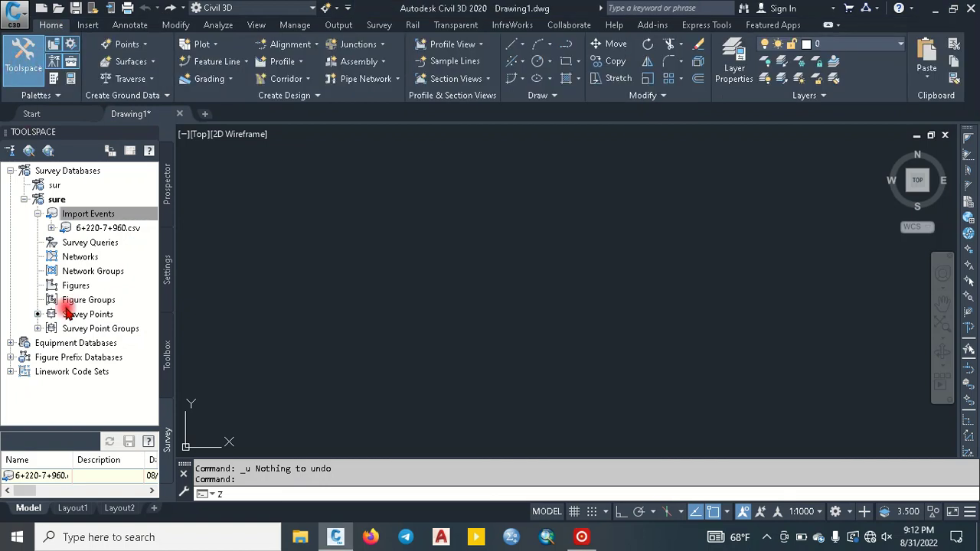
click(38, 76)
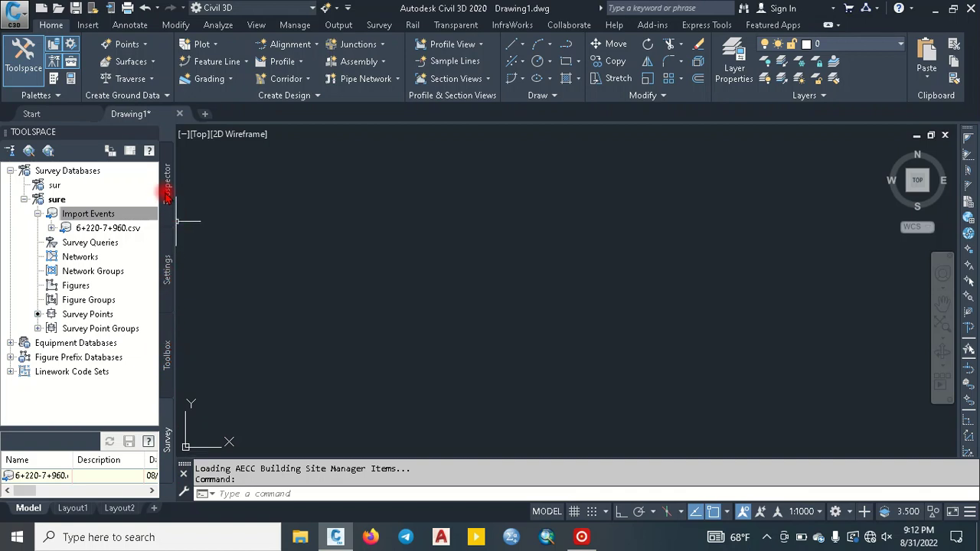
click(168, 186)
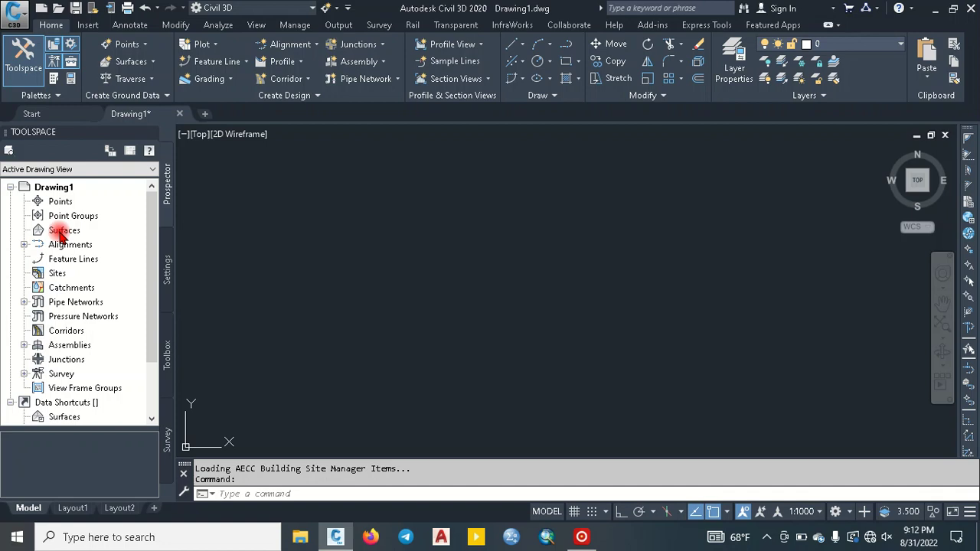
Start a new triangulation surface from Surfaces and name it Surface1
right_click(61, 235)
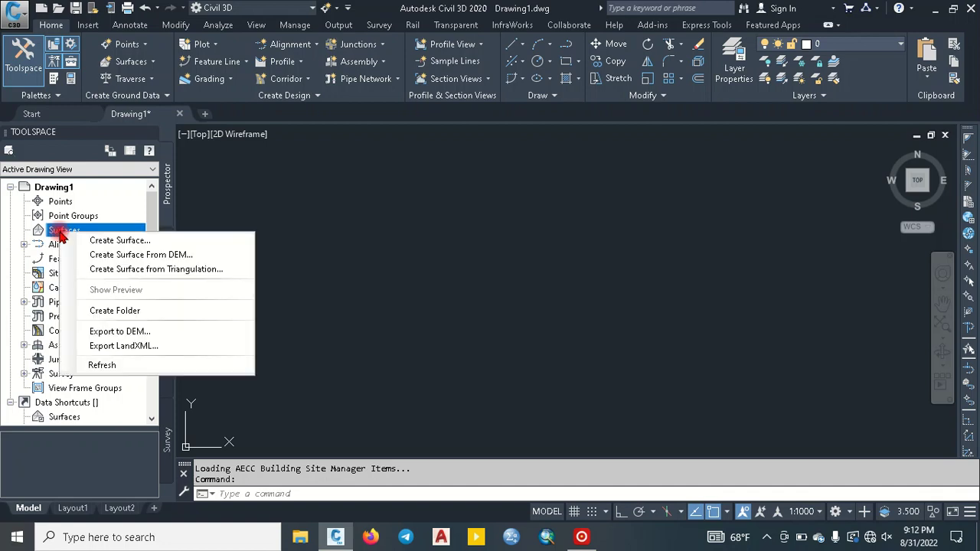
click(125, 243)
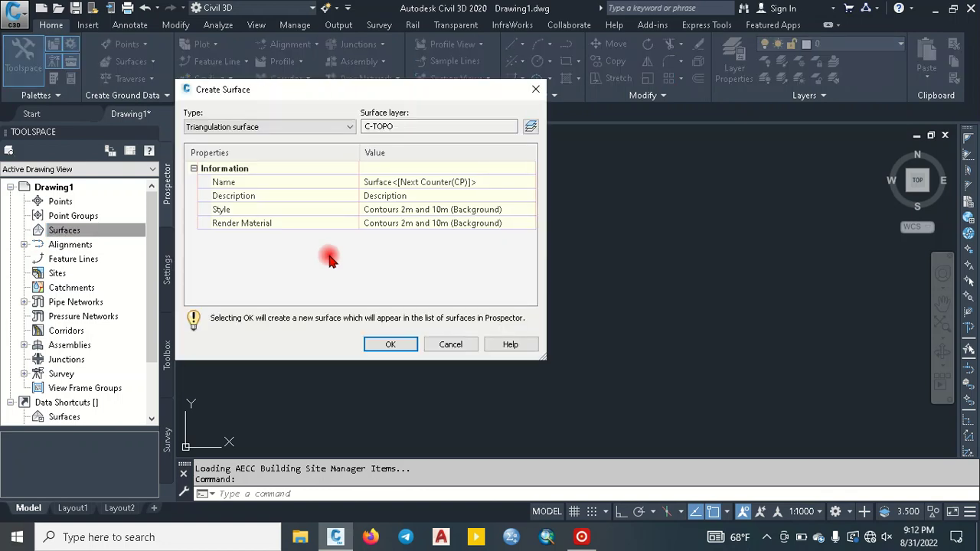
drag(341, 90, 385, 104)
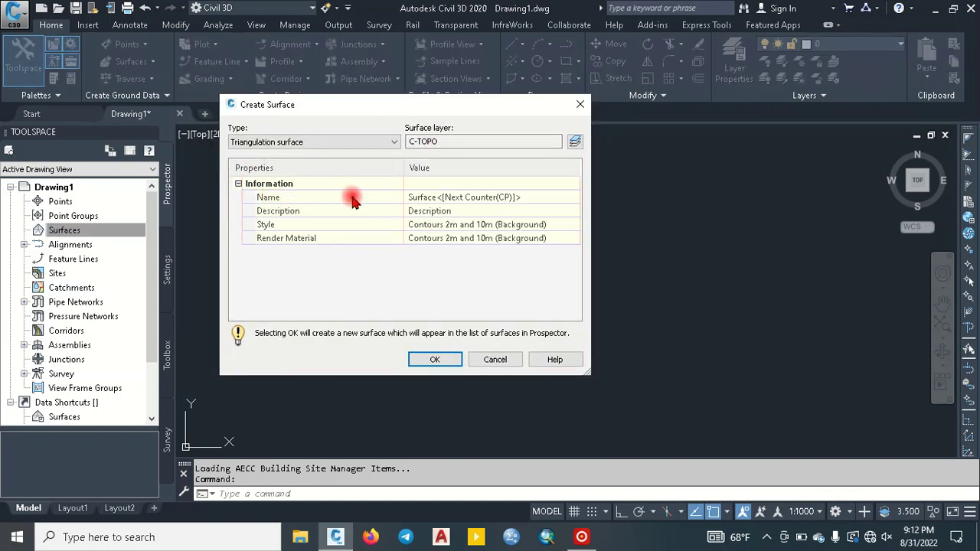
click(515, 199)
click(525, 196)
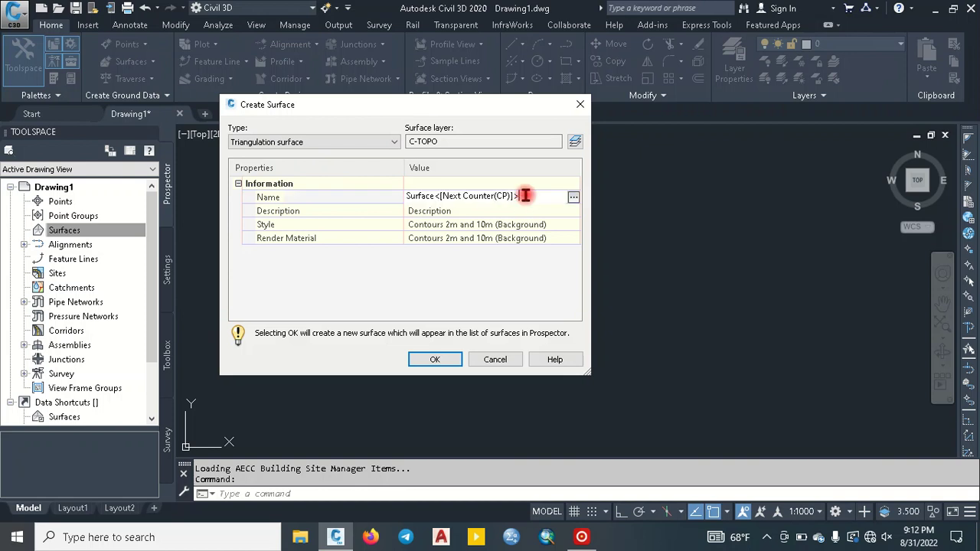
drag(520, 196, 434, 197)
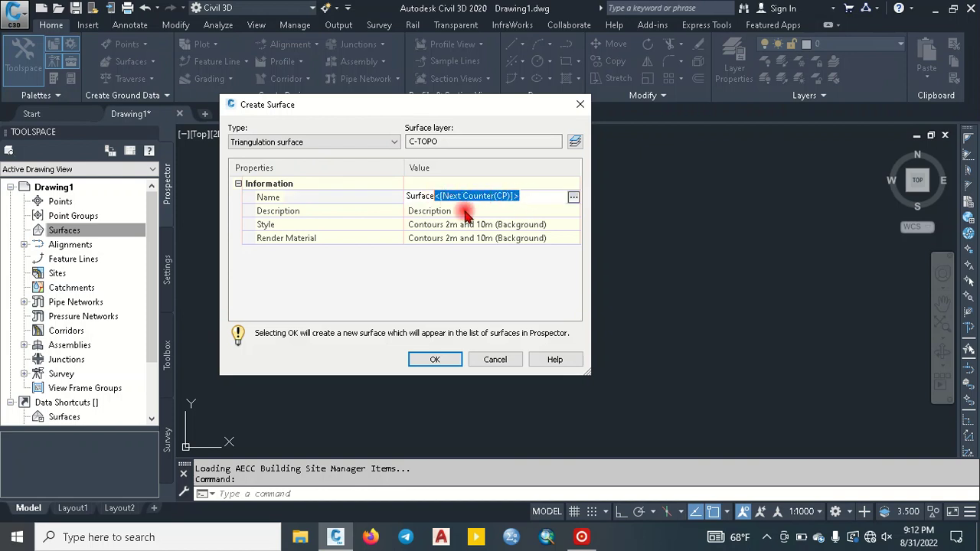
text(1)
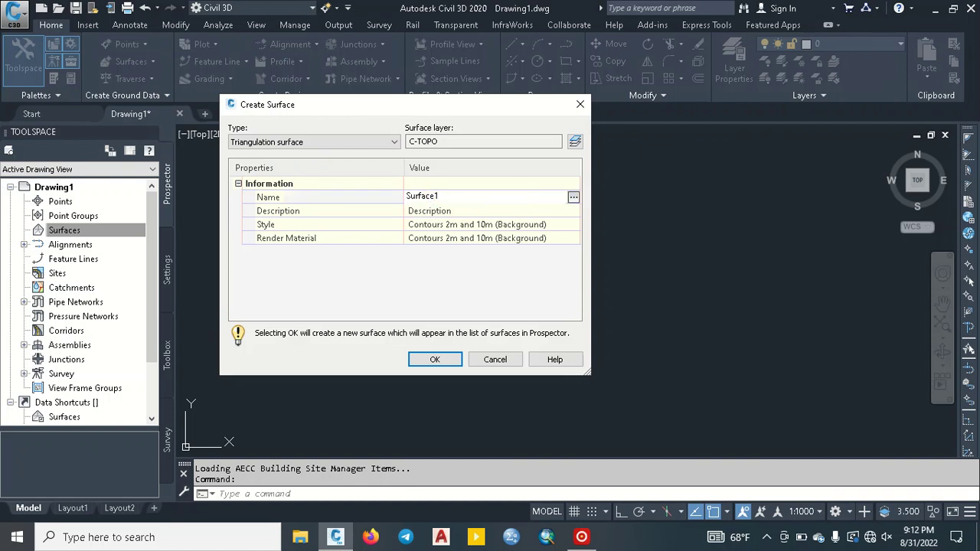
key(Return)
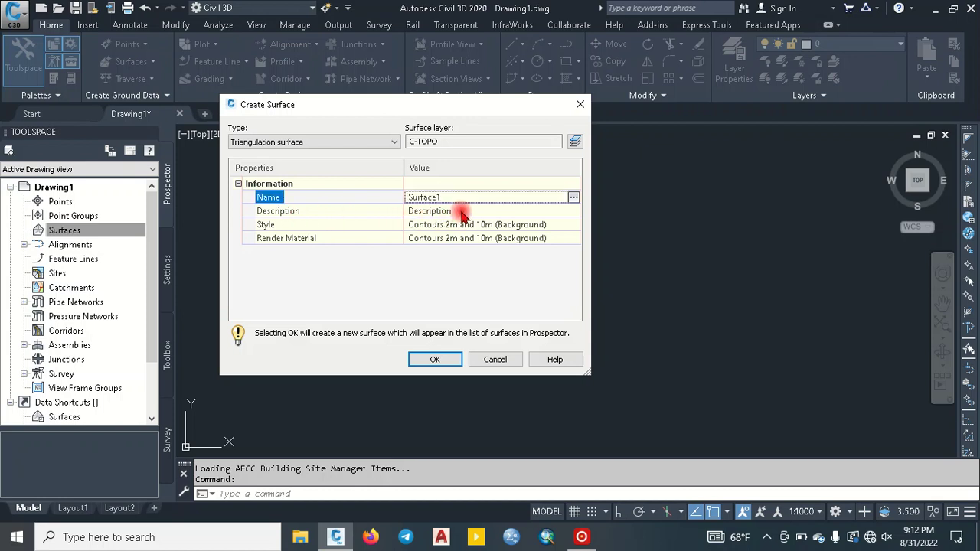
Keep the Contours 2m and 10m (Background) style for Surface1
click(461, 212)
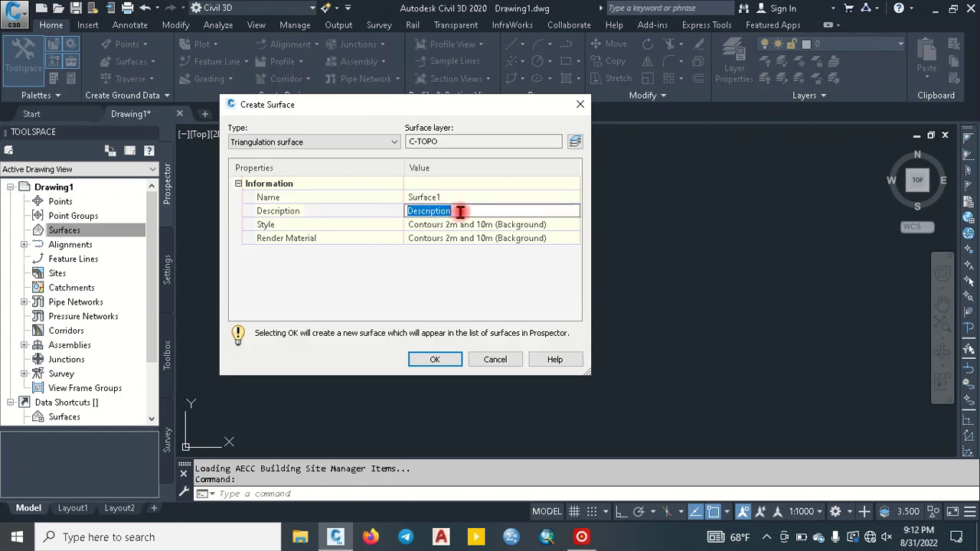
click(496, 226)
click(575, 225)
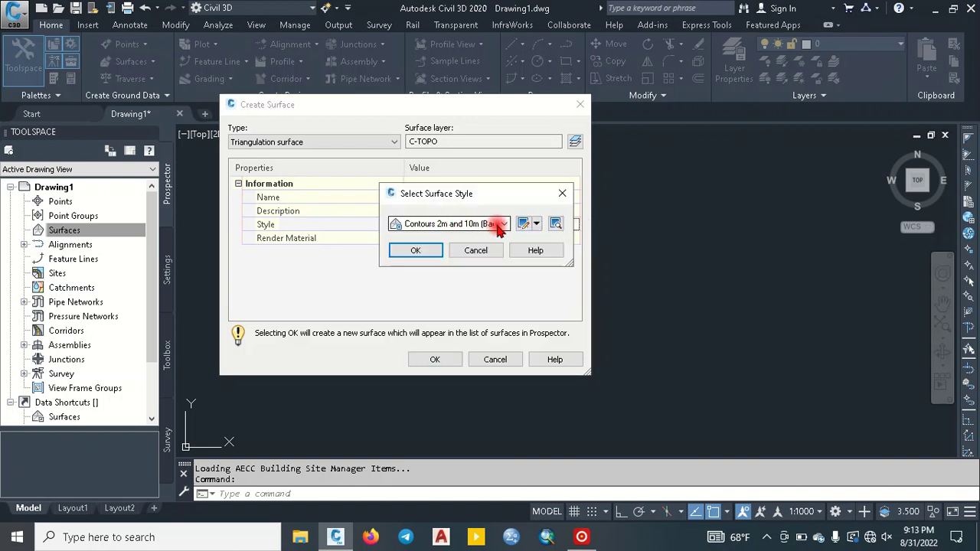
click(504, 224)
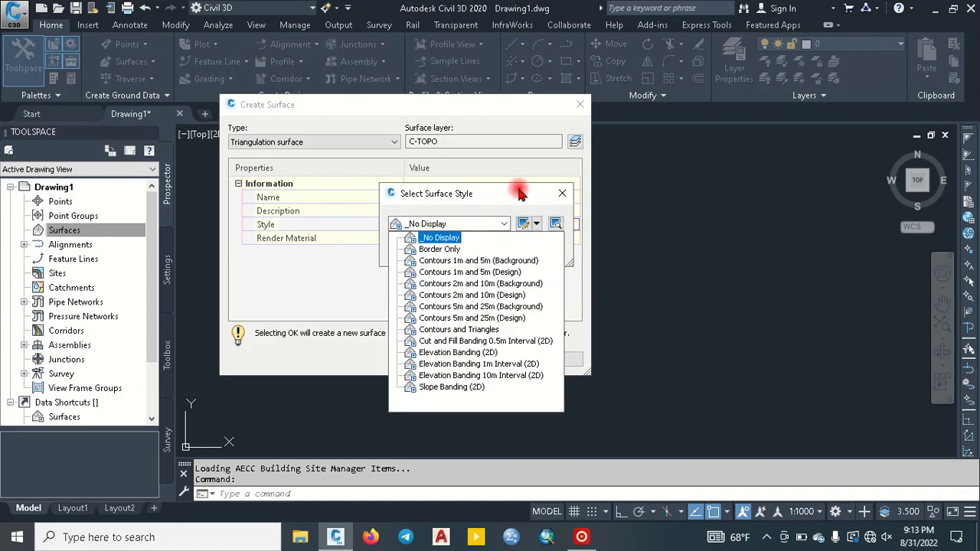
click(563, 193)
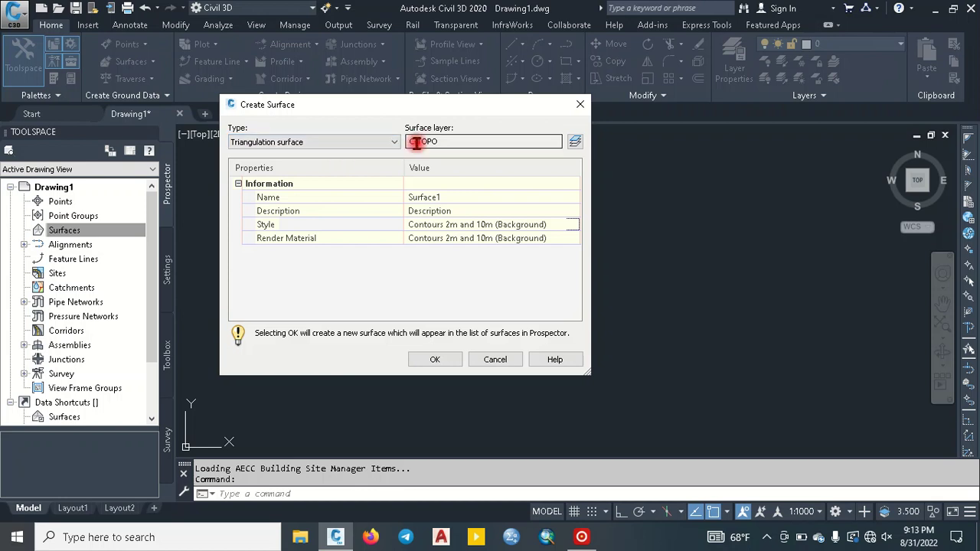
Keep the surface layer as C-TOPO and create Surface1
click(455, 142)
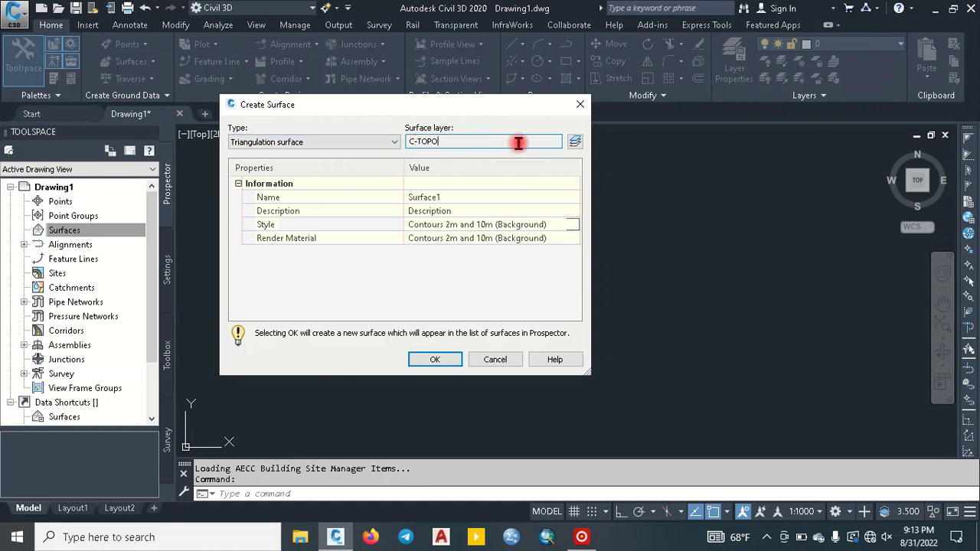
click(575, 143)
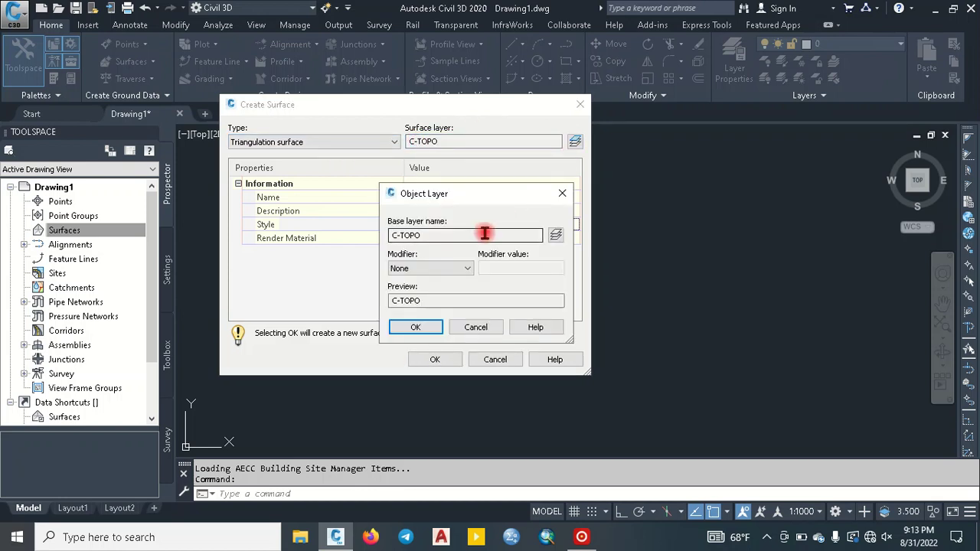
click(556, 235)
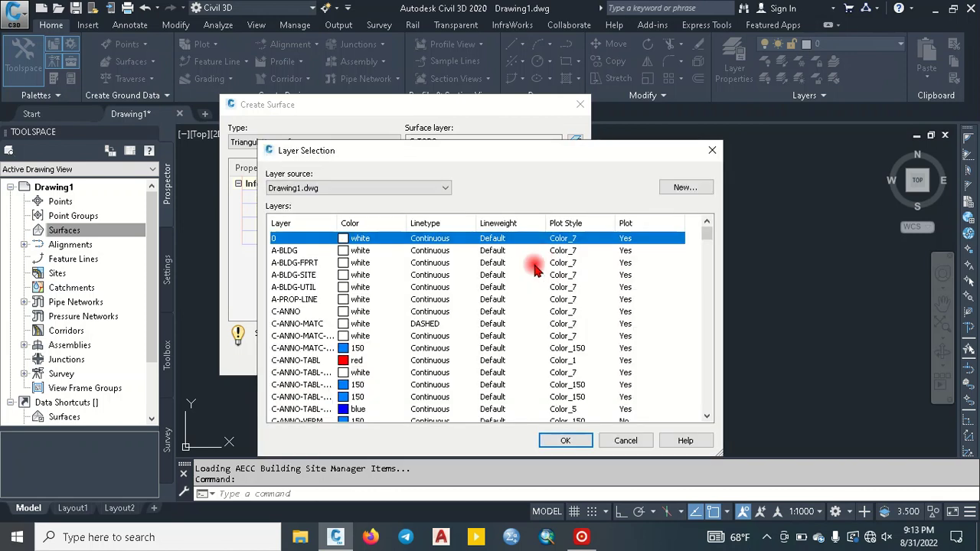
scroll(475, 304, down, 5)
scroll(467, 307, down, 5)
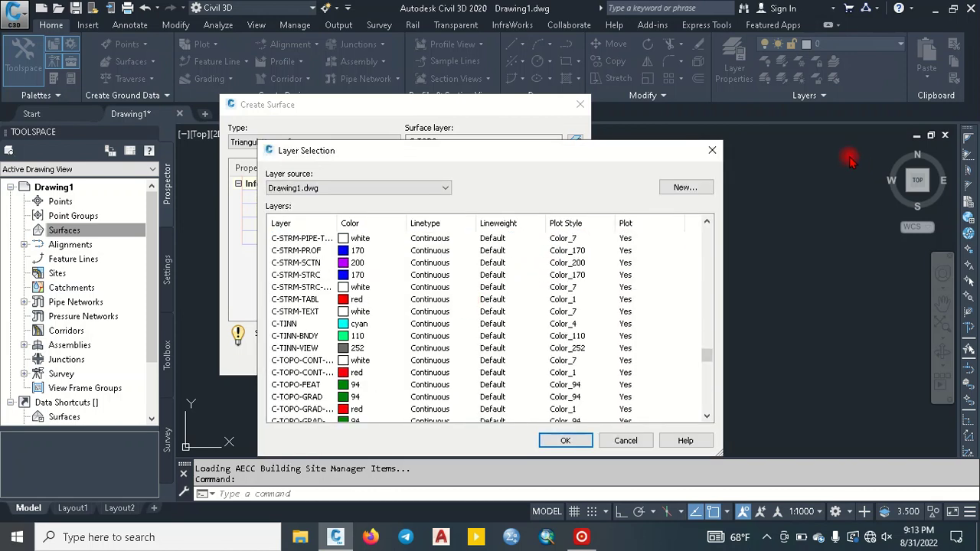
click(712, 152)
click(559, 197)
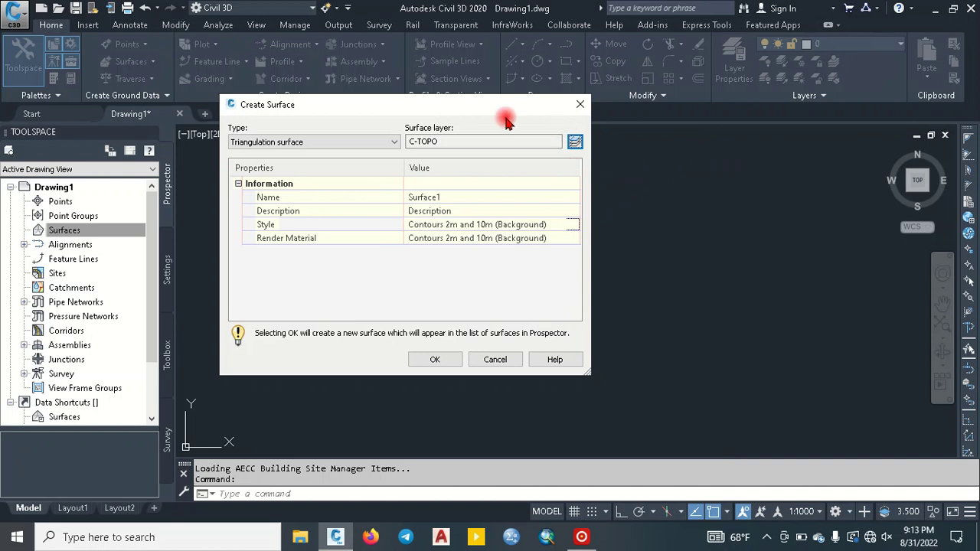
click(435, 360)
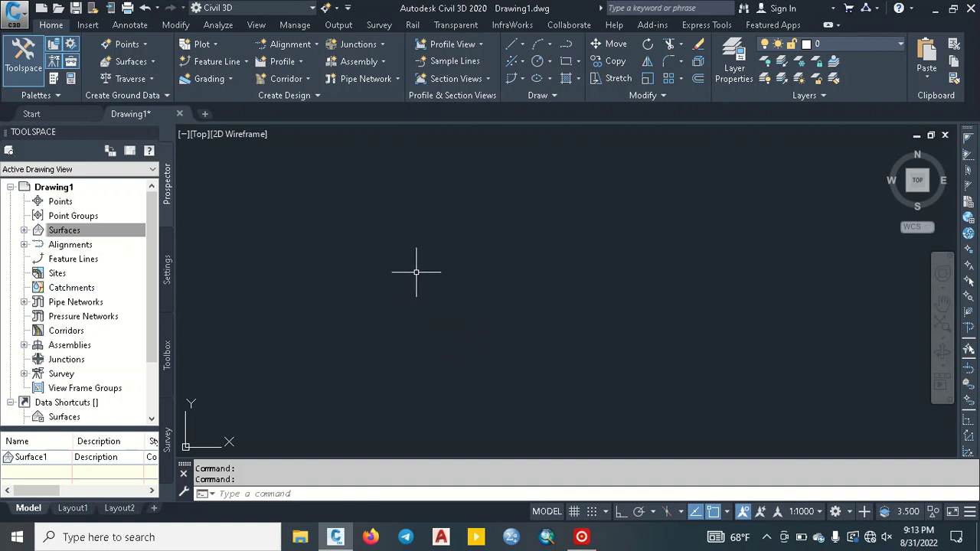
Expand Surfaces > Surface1 > Definition in Prospector and select Point Files
click(81, 234)
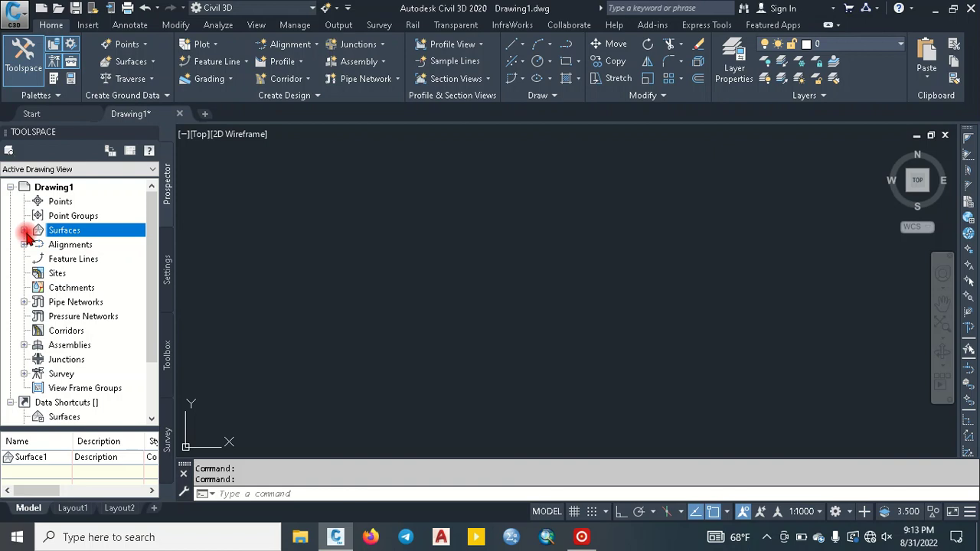
click(25, 230)
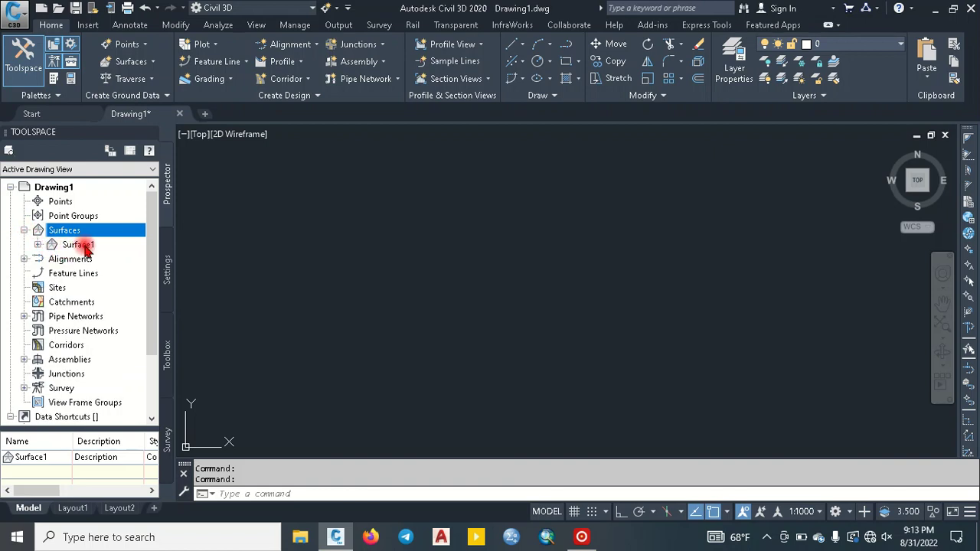
click(37, 244)
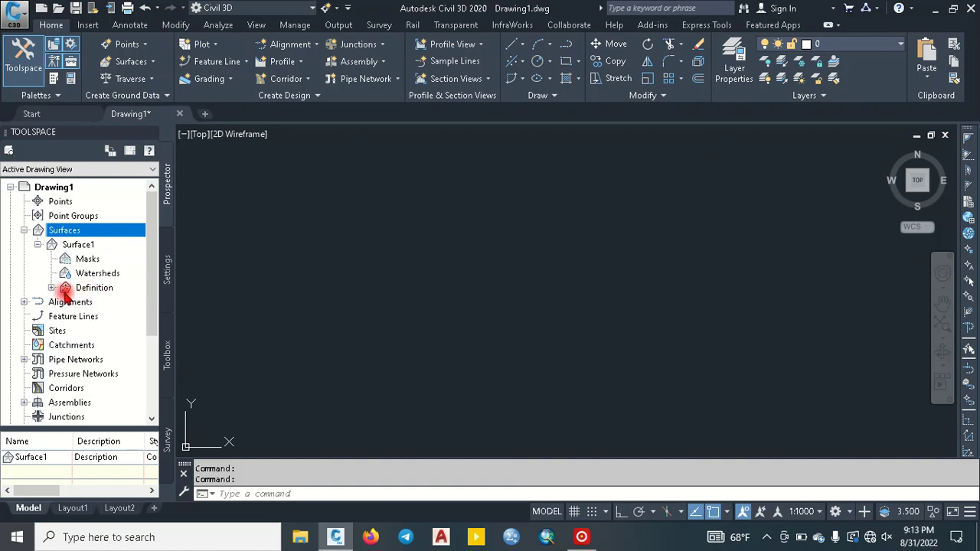
click(51, 288)
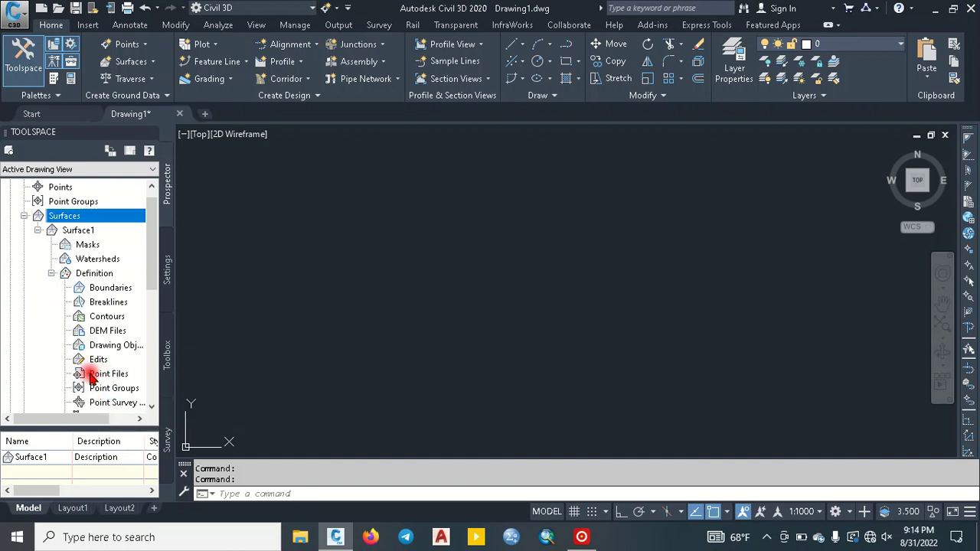
click(105, 377)
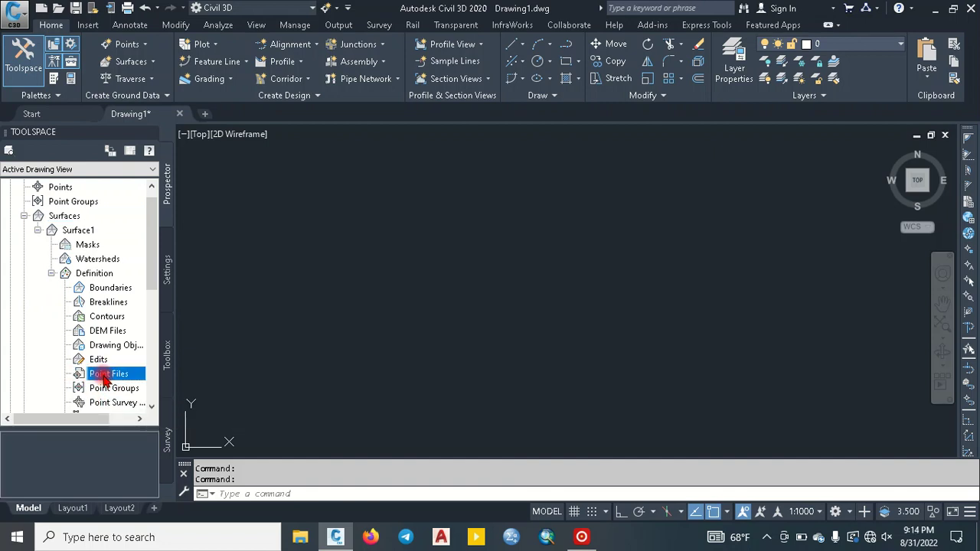
Add 6+220-7+960.csv to Surface1's Point Files, read as PNEZD (comma delimited)
right_click(105, 379)
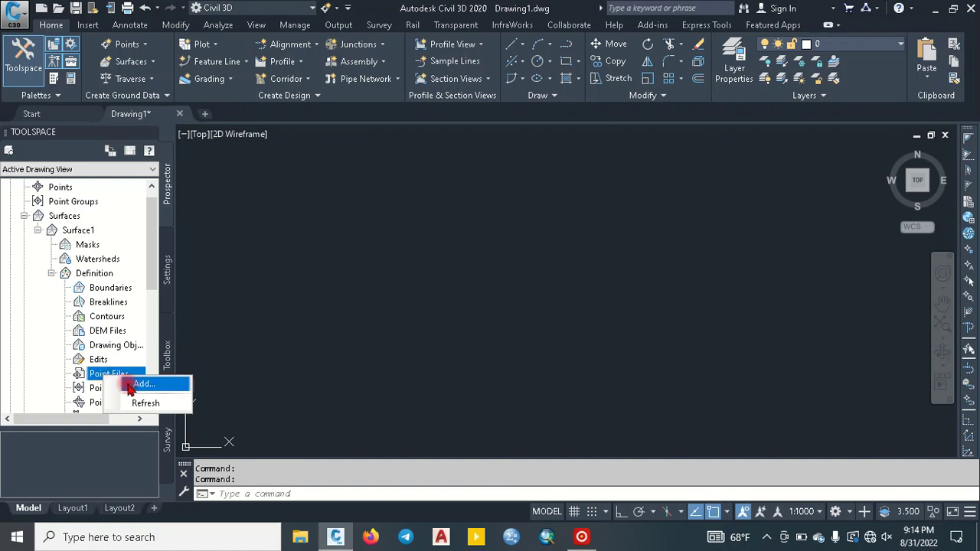
click(138, 385)
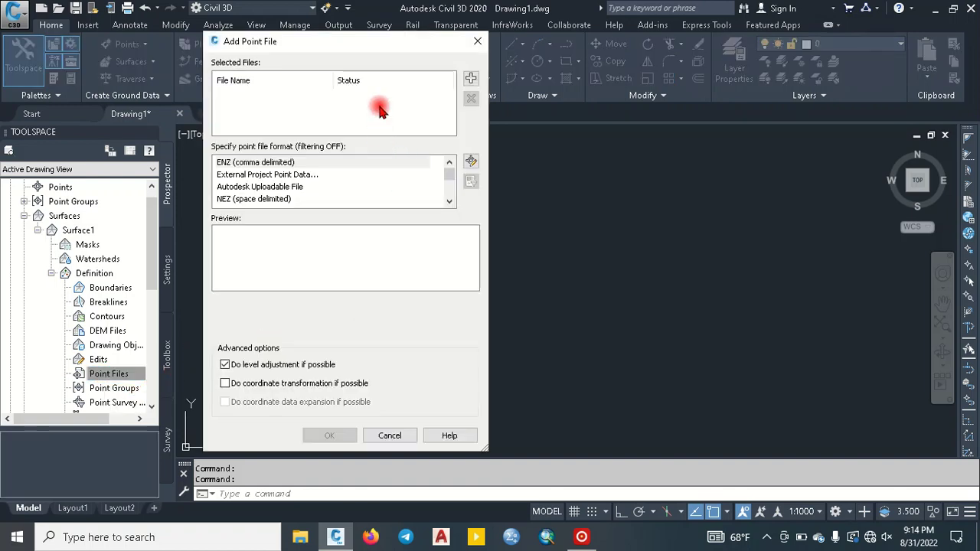
drag(349, 48, 347, 37)
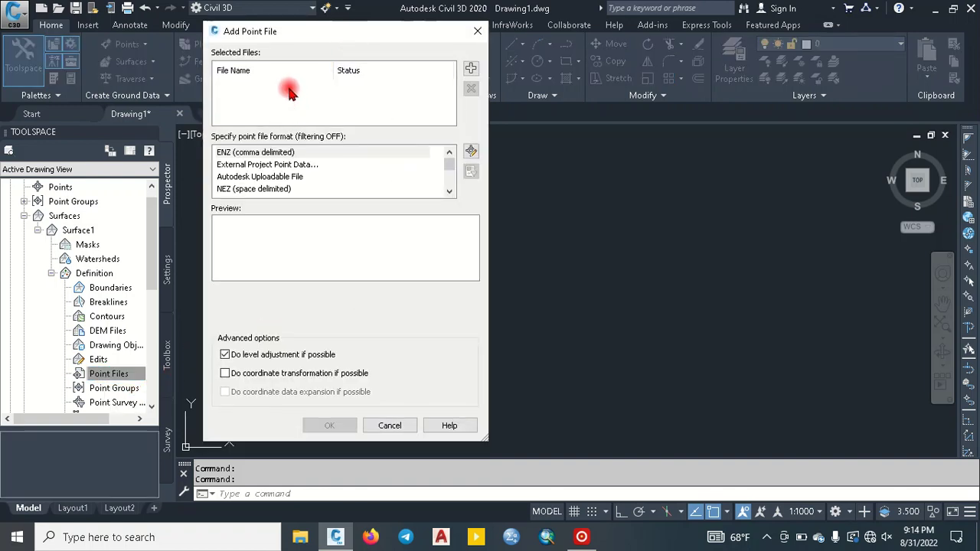
click(469, 69)
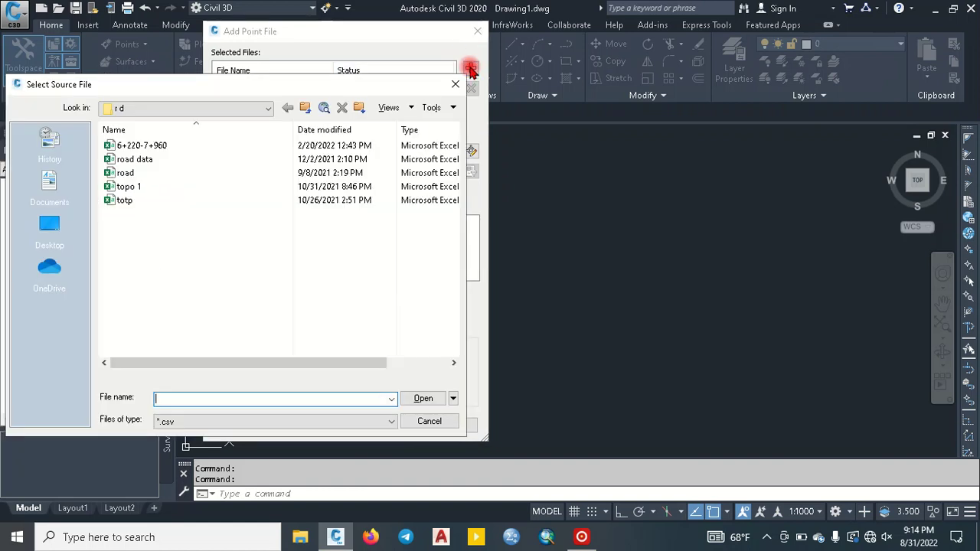
click(145, 144)
click(418, 399)
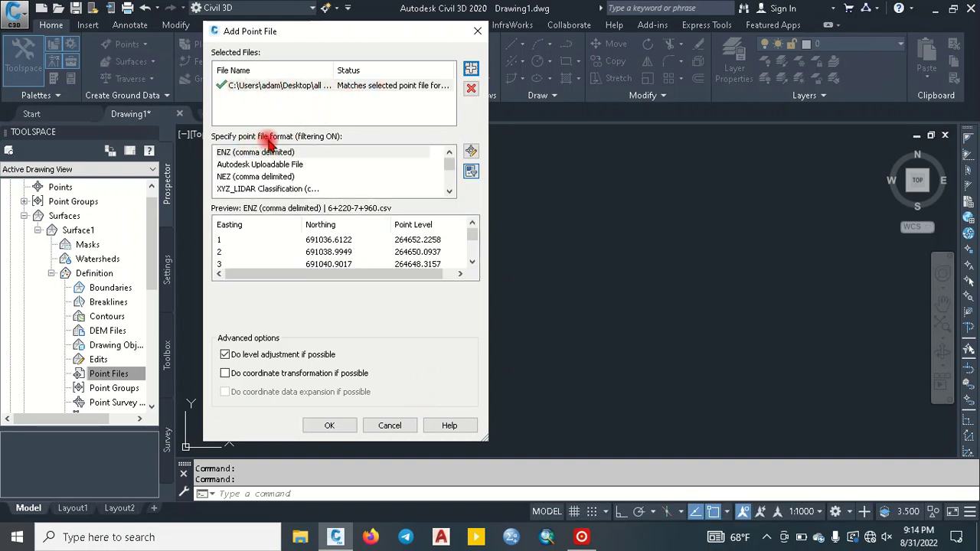
scroll(298, 170, down, 1)
scroll(277, 191, down, 1)
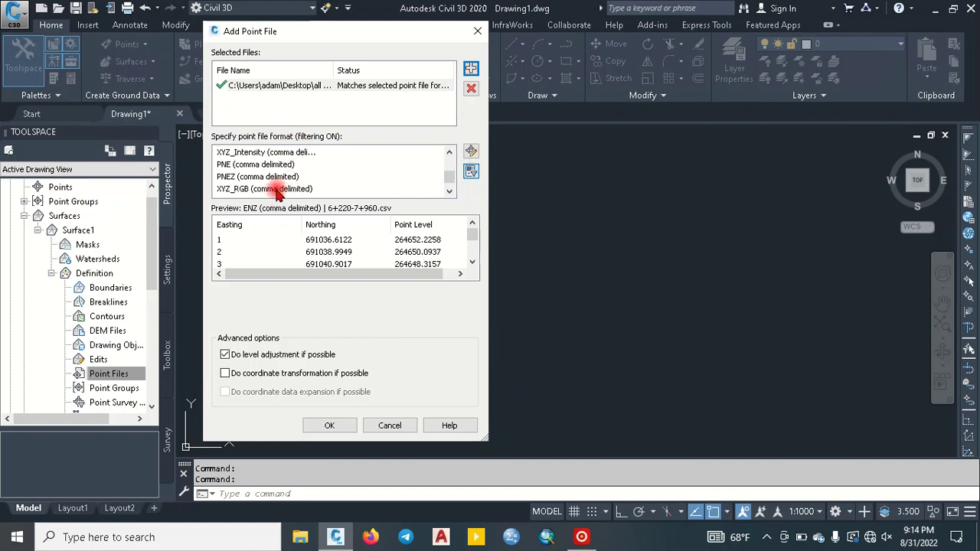
scroll(253, 179, down, 1)
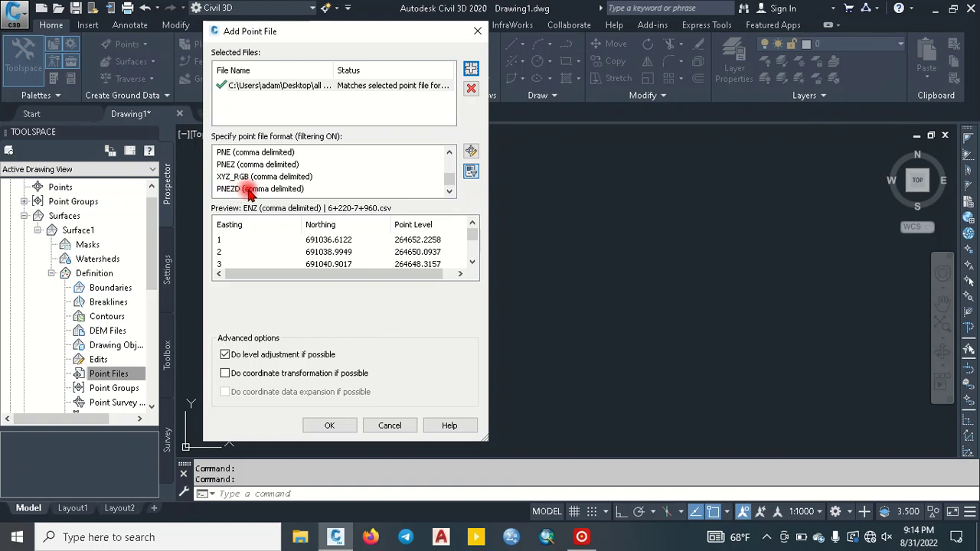
click(250, 191)
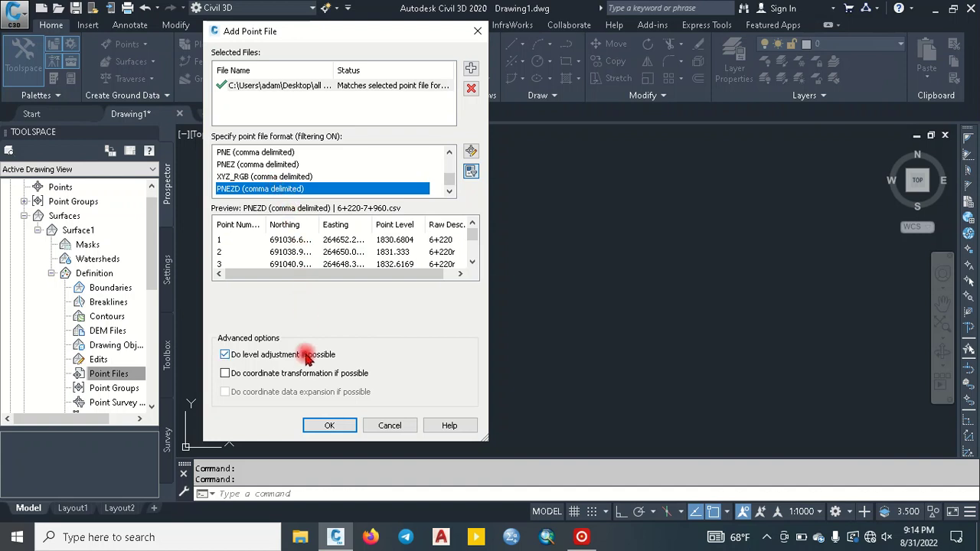
click(332, 425)
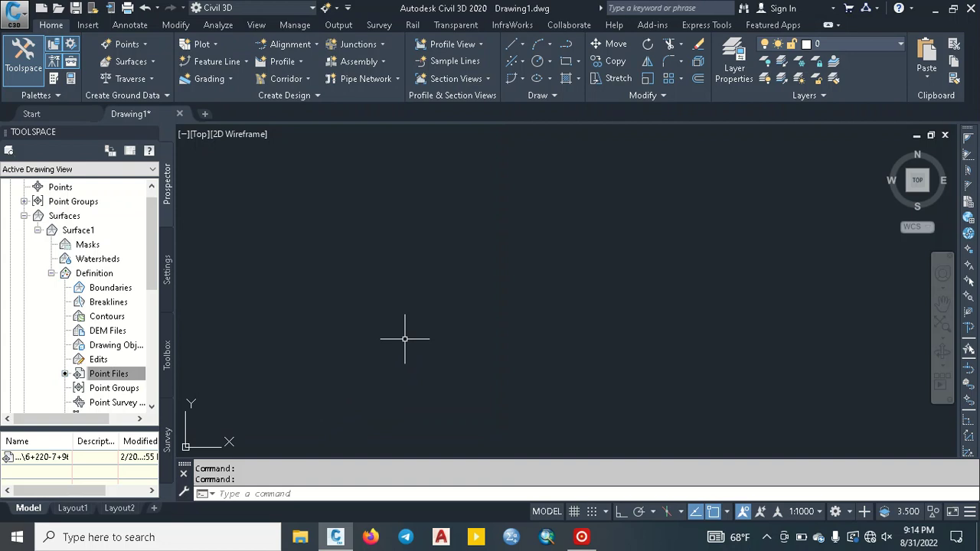
click(77, 427)
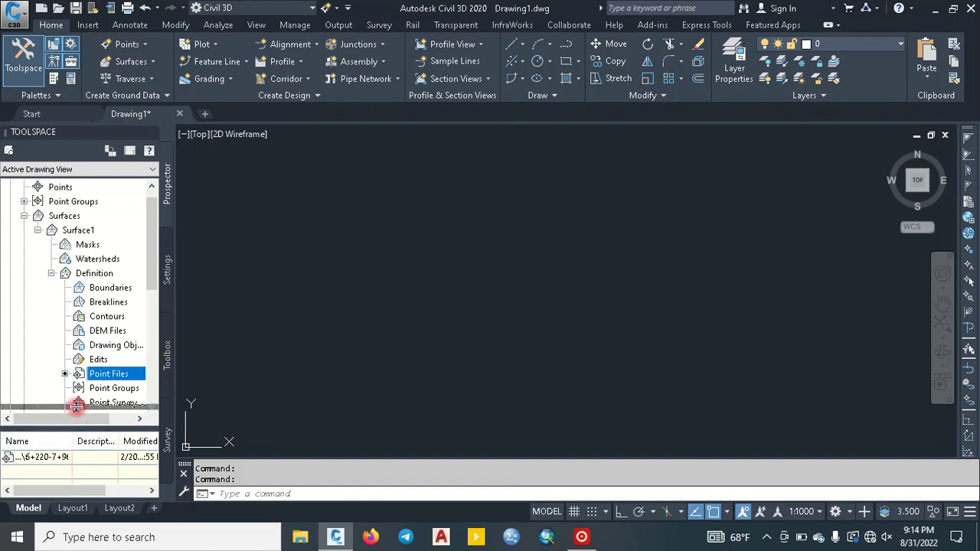
drag(75, 431, 75, 353)
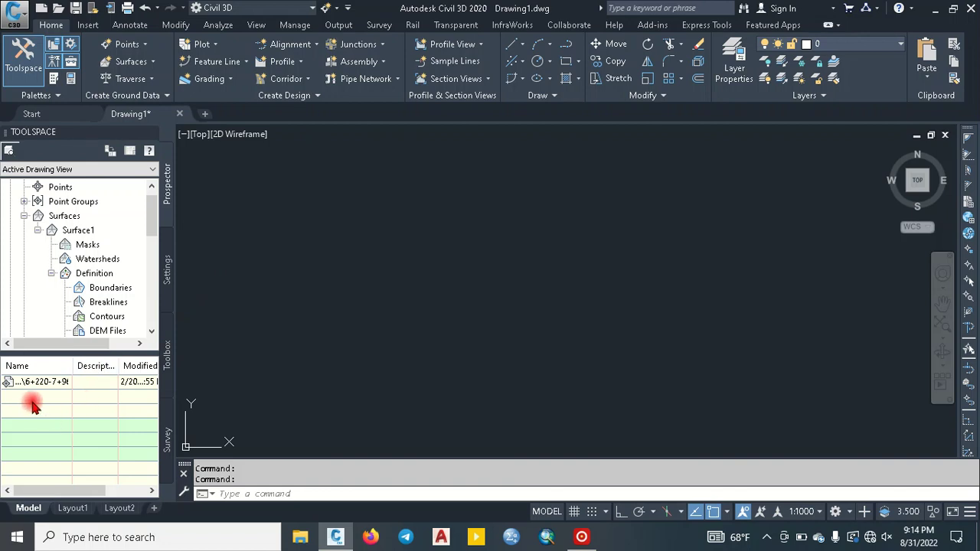
scroll(23, 396, right, 3)
scroll(61, 386, left, 2)
scroll(54, 383, left, 1)
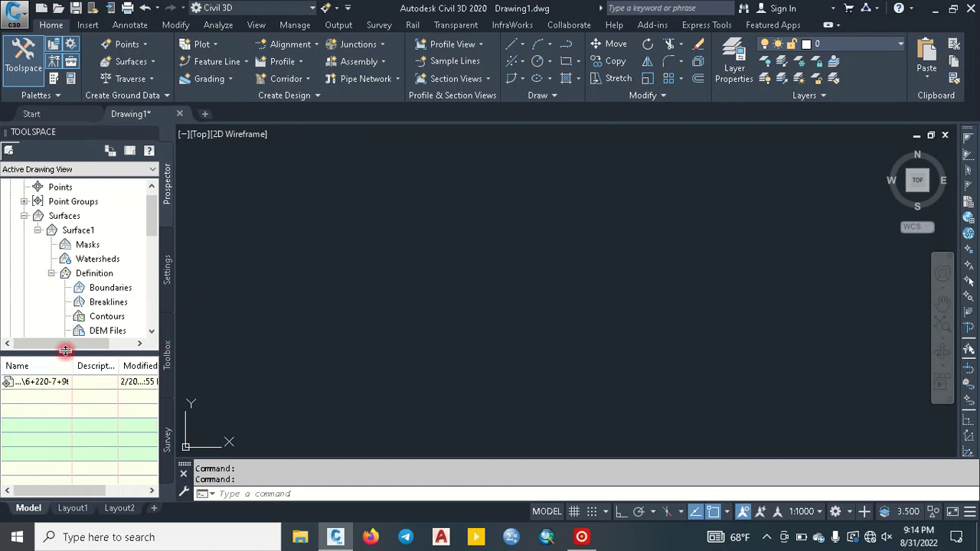
drag(68, 353, 67, 487)
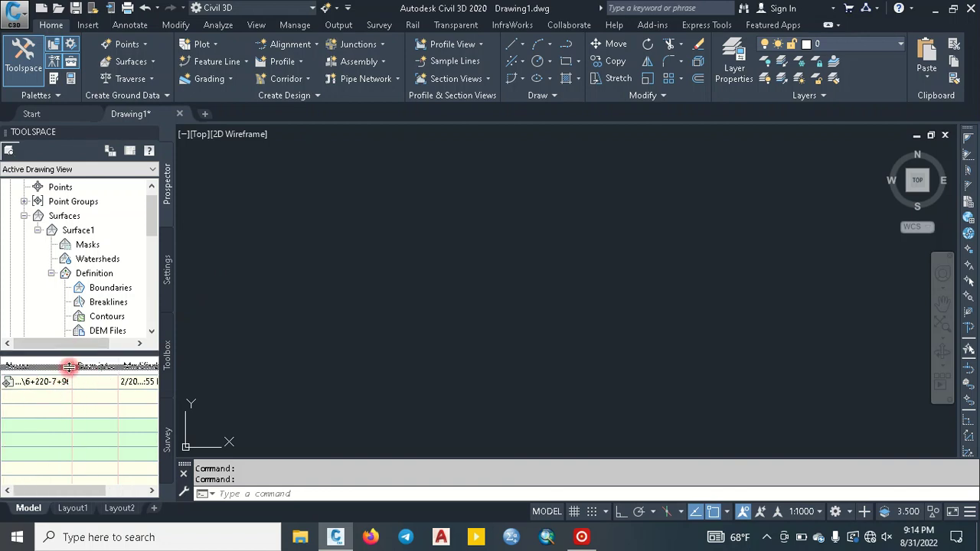
click(425, 285)
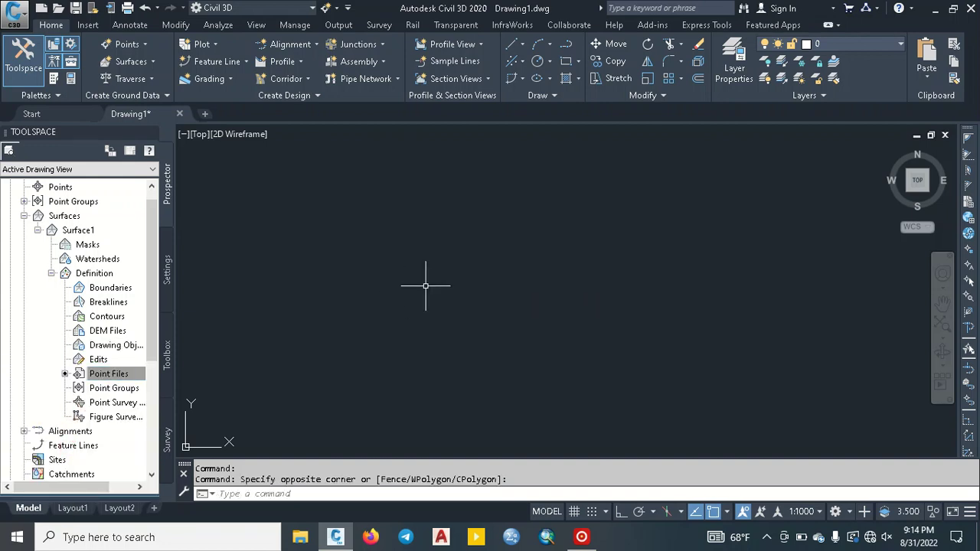
text(ZE)
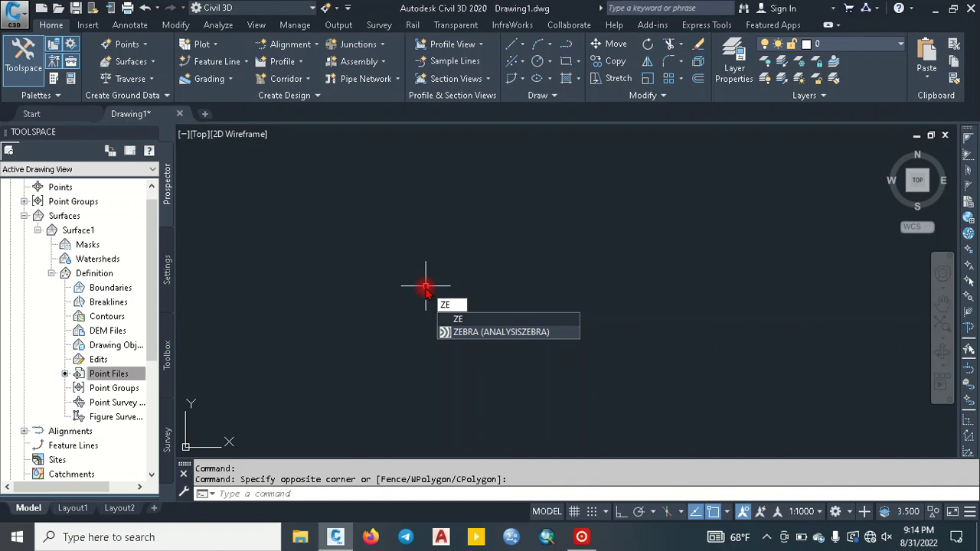
Zoom to extents with ZE, then wheel-zoom in and out over Surface1's contour band
key(Return)
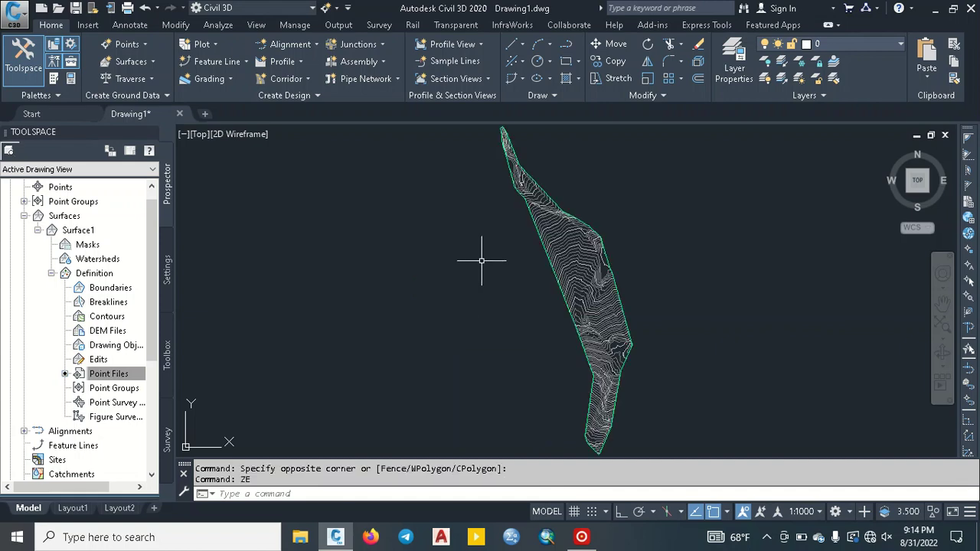
scroll(587, 297, up, 3)
scroll(587, 298, up, 3)
scroll(587, 299, down, 2)
scroll(587, 299, down, 3)
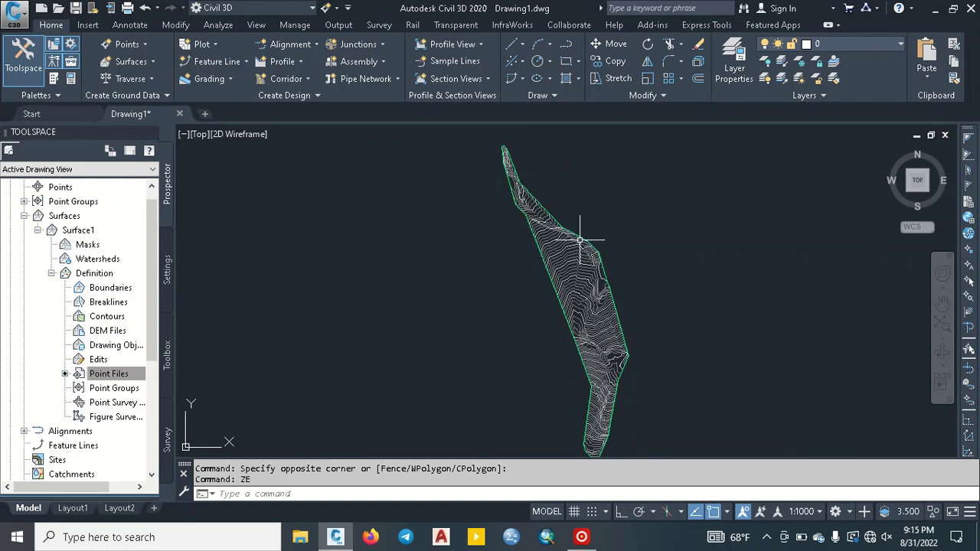
scroll(581, 291, up, 2)
scroll(591, 317, down, 3)
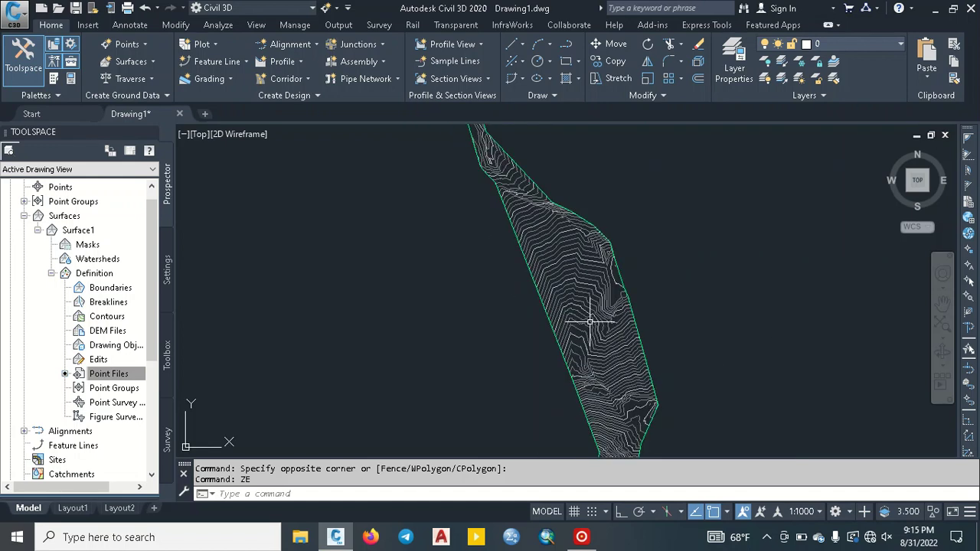
scroll(591, 317, down, 6)
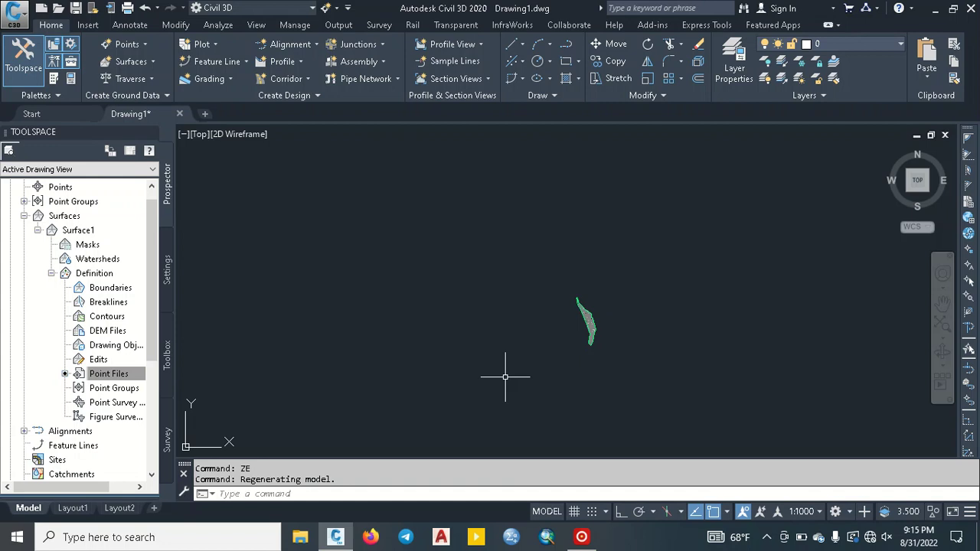
Remove the surface from the drawing, then open and close Import Points and the point creation tools
click(493, 487)
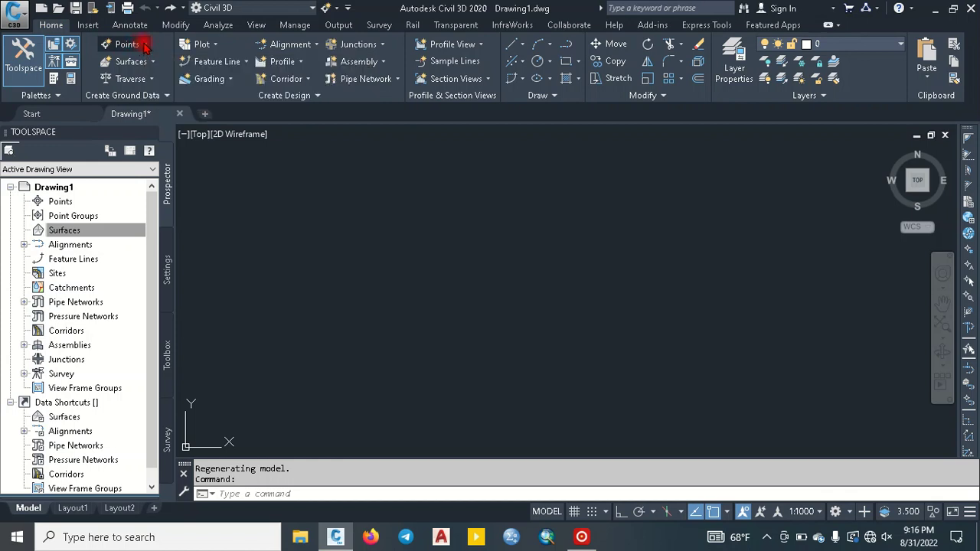
click(144, 46)
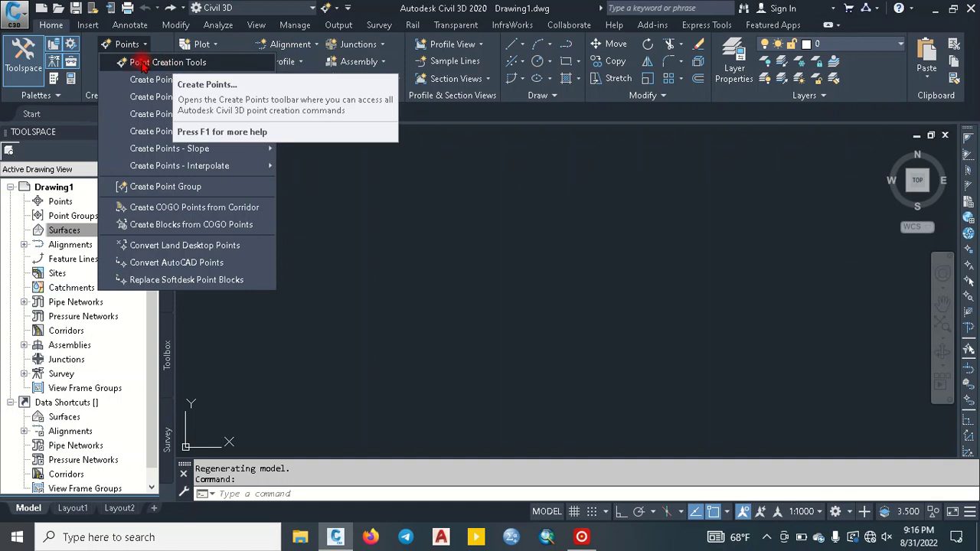
click(163, 63)
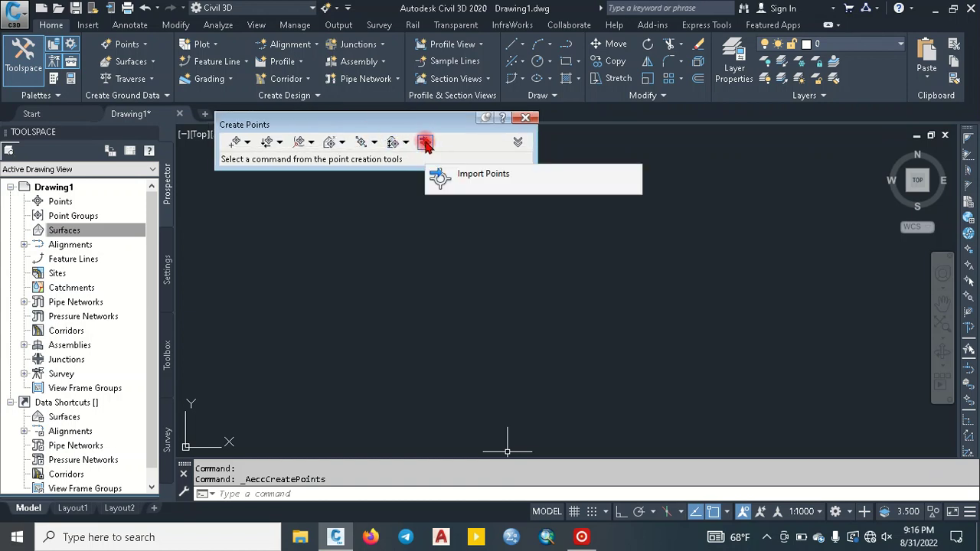
click(426, 145)
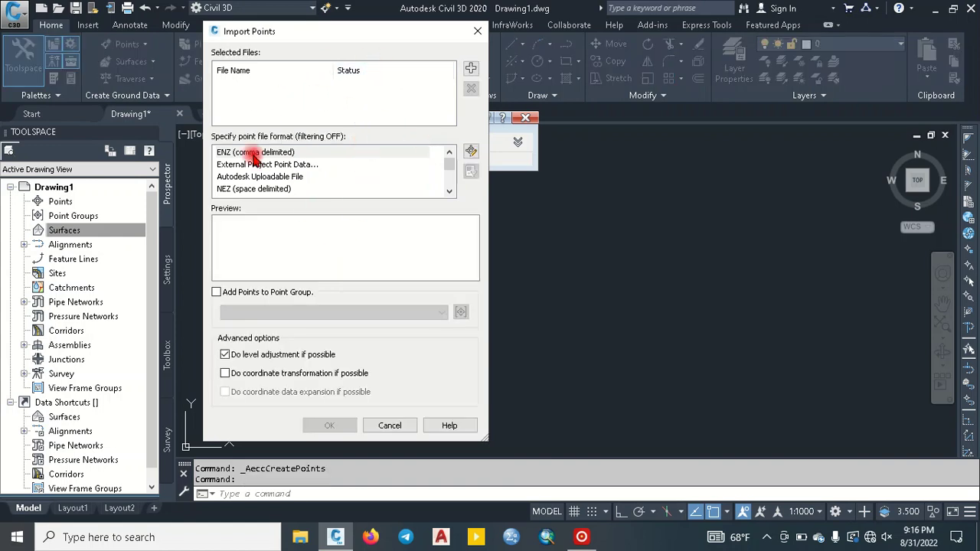
drag(341, 33, 396, 41)
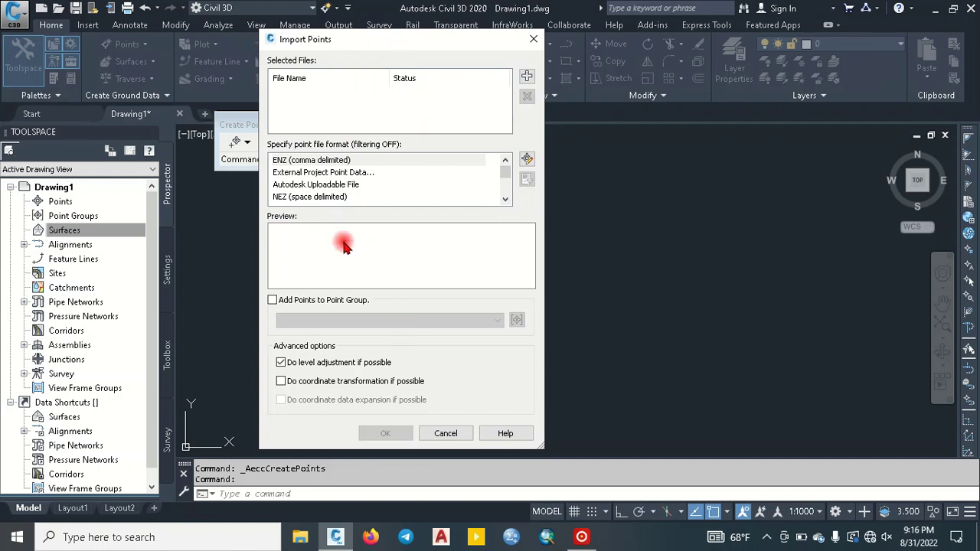
click(535, 41)
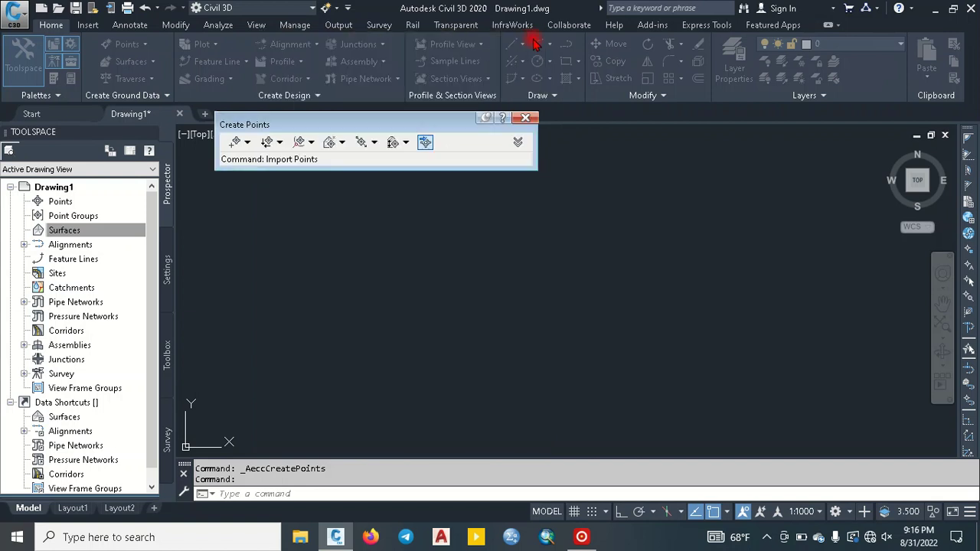
click(525, 117)
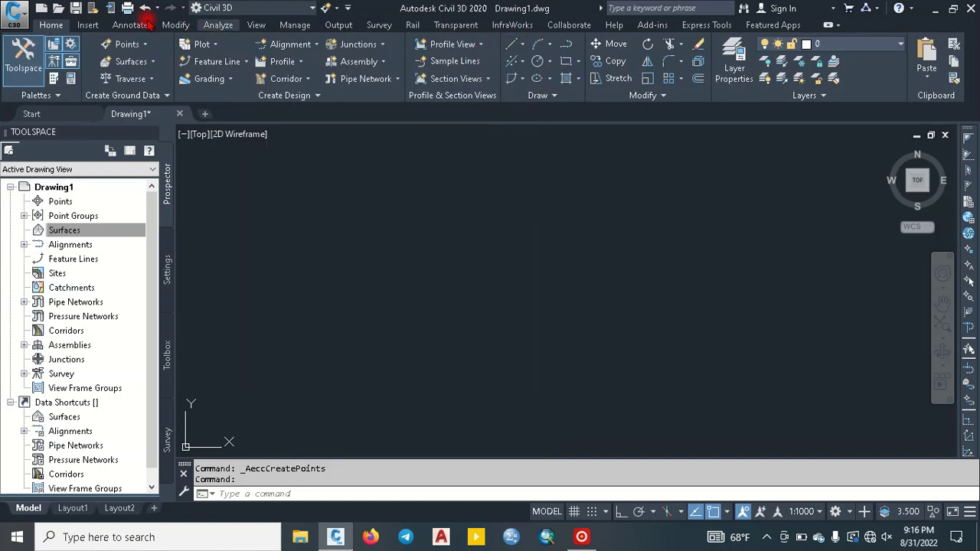
Open and close Insert > Points from File, then the point creation tools from Points
click(91, 26)
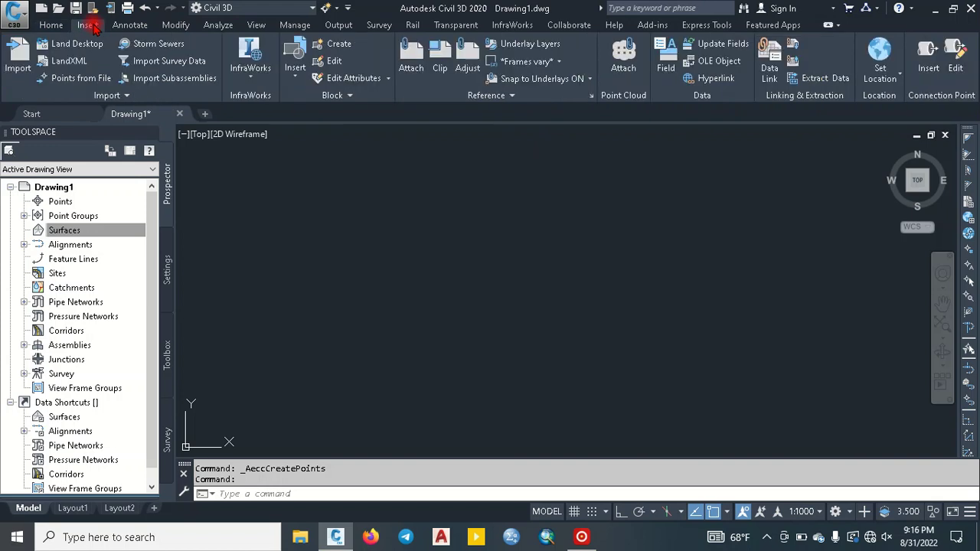
click(65, 80)
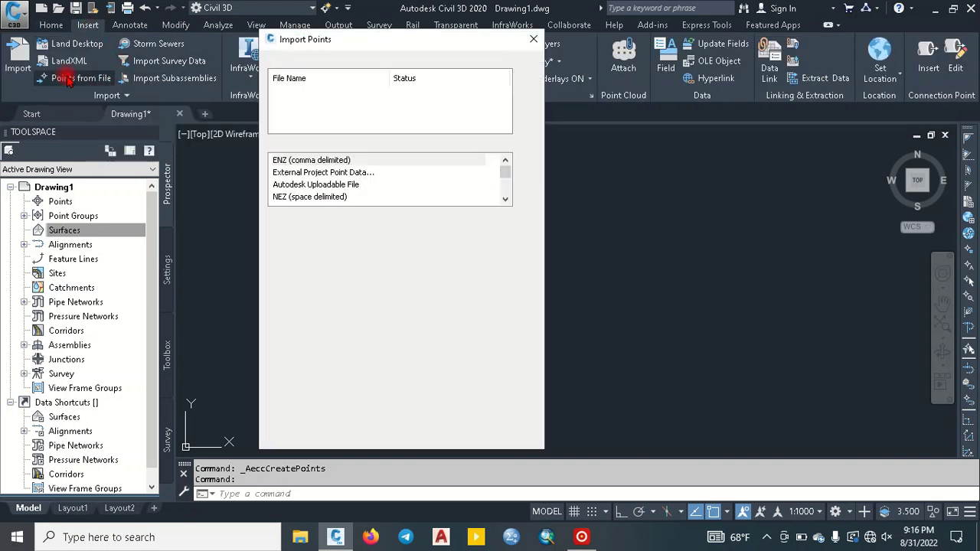
drag(388, 40, 388, 16)
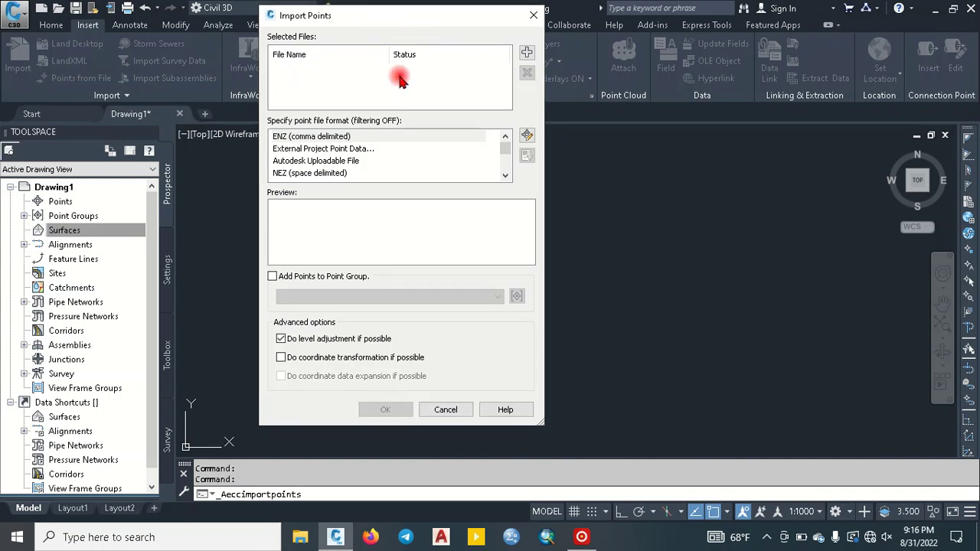
click(534, 15)
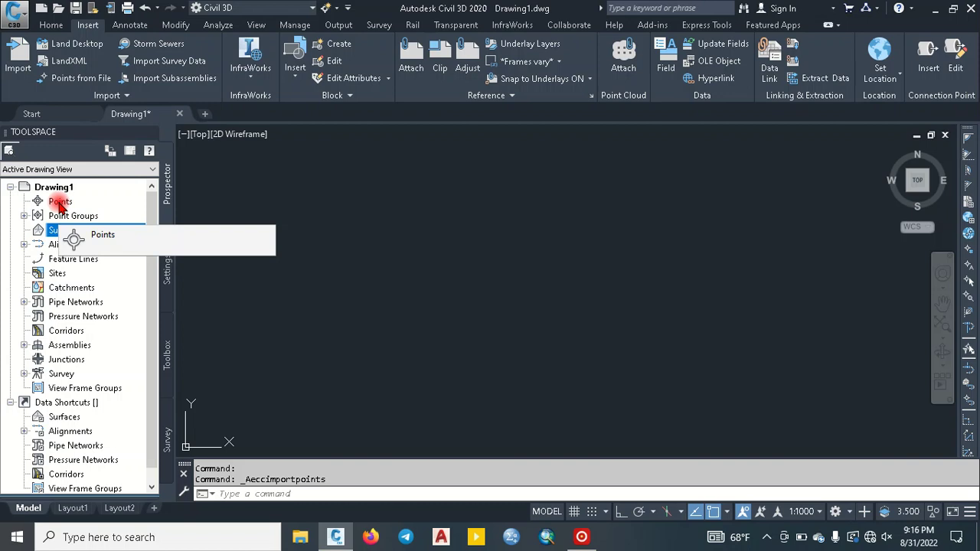
right_click(60, 203)
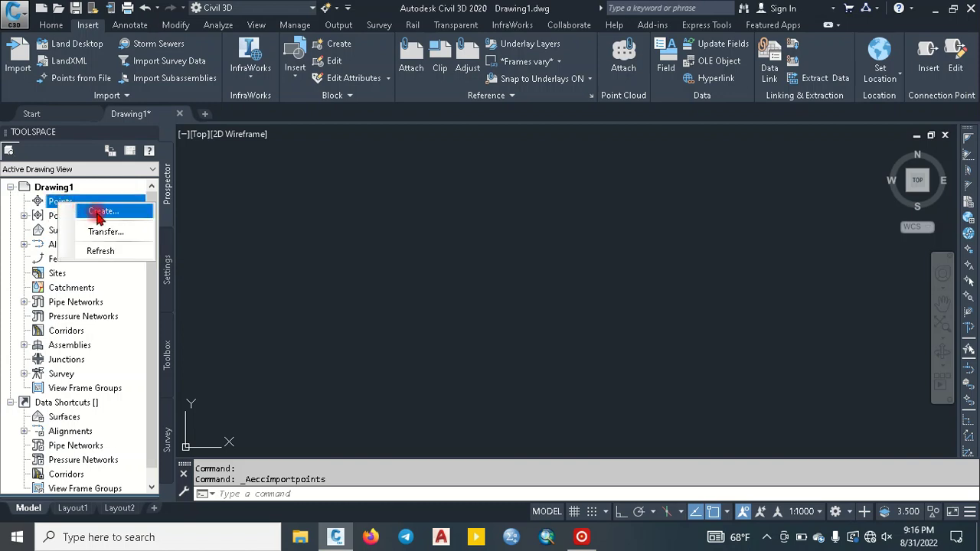
click(100, 213)
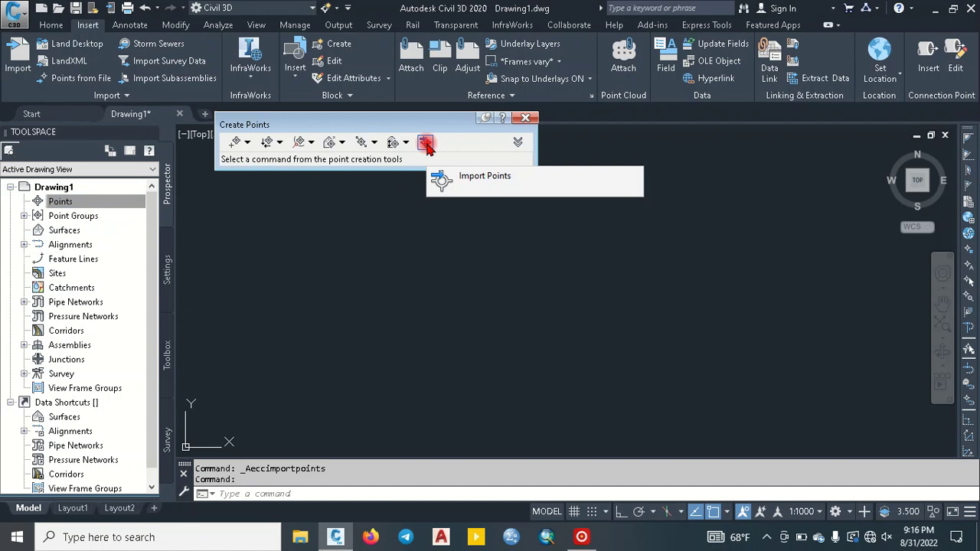
click(525, 117)
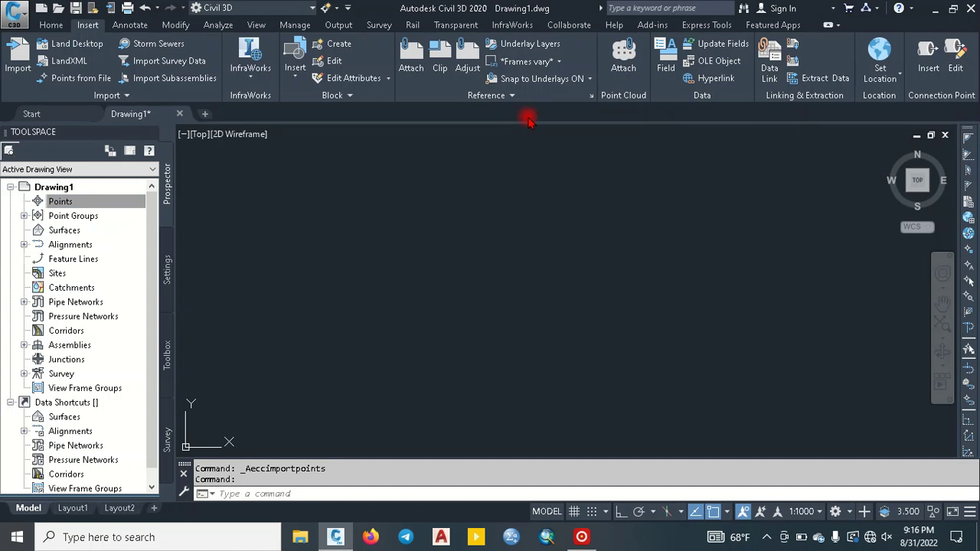
Start a new point group and dismiss it, then reopen the point creation tools from Points
right_click(65, 215)
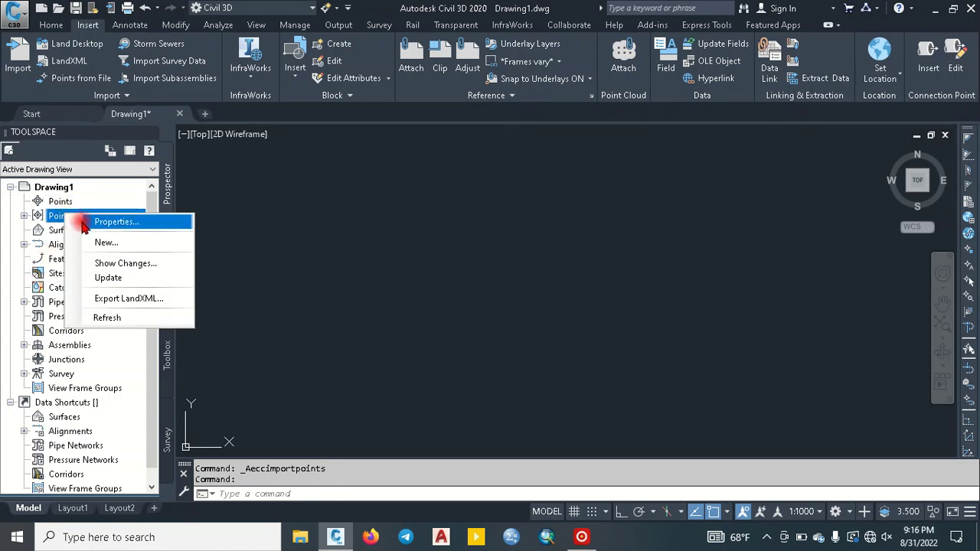
click(104, 242)
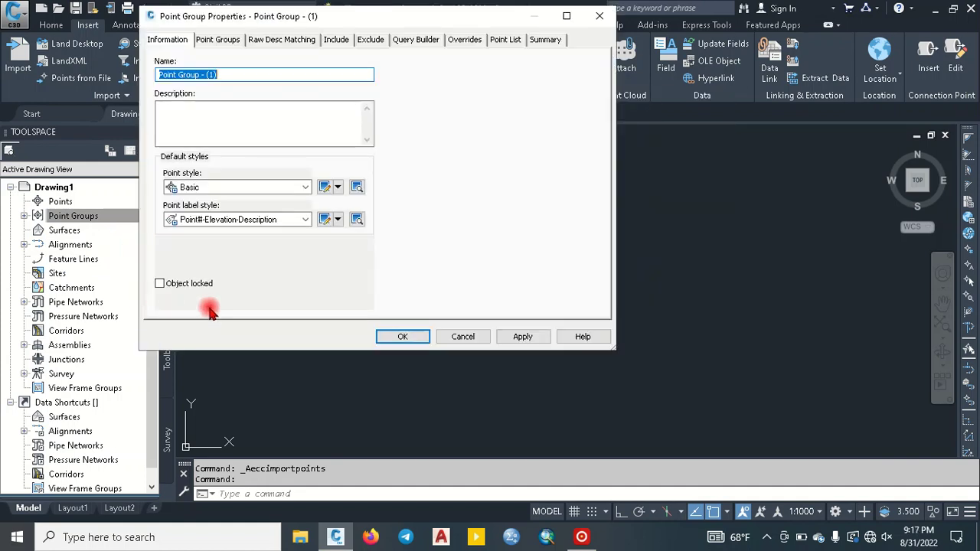
click(256, 122)
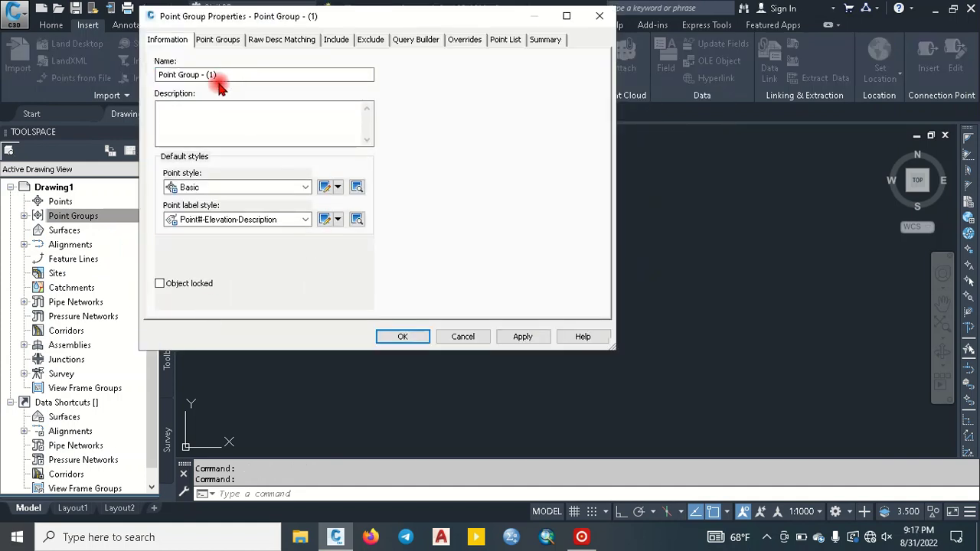
click(599, 16)
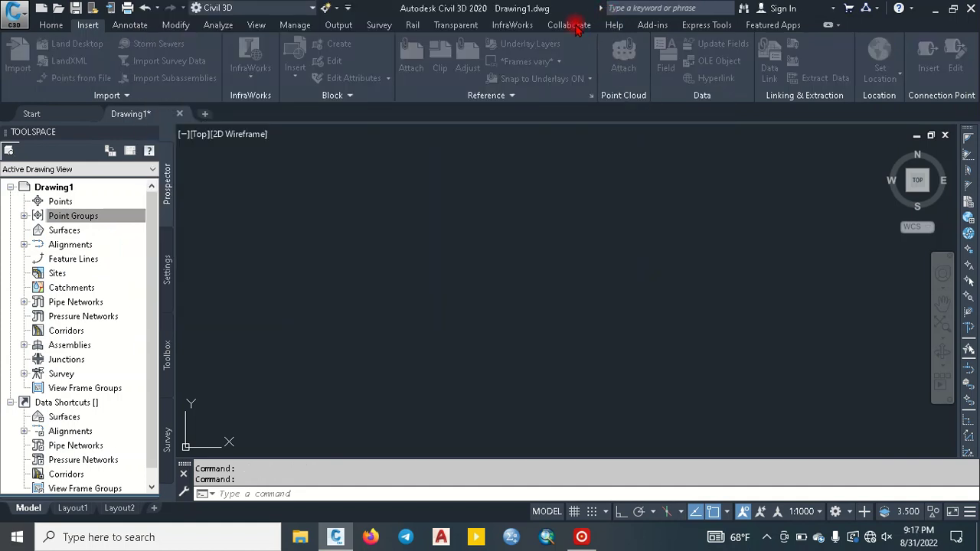
right_click(90, 218)
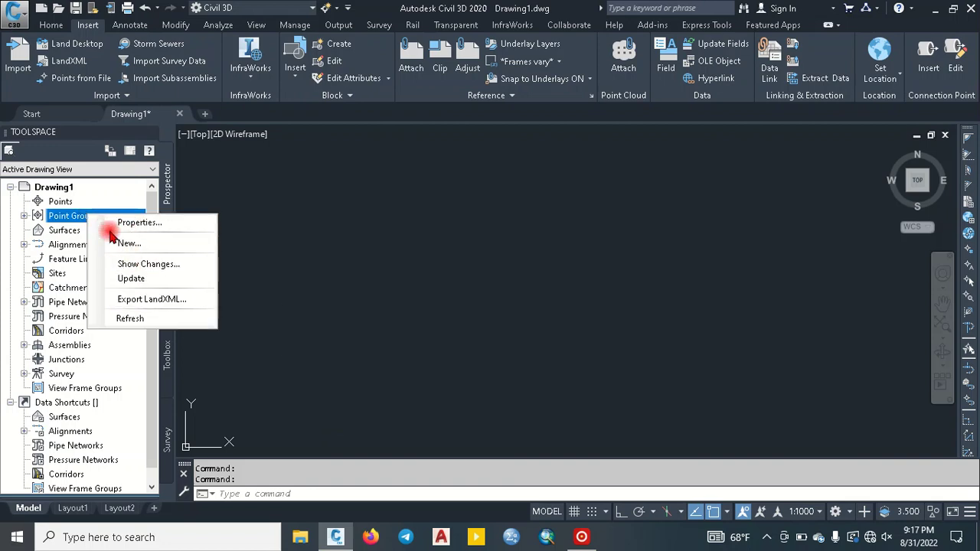
click(341, 213)
click(340, 208)
click(339, 207)
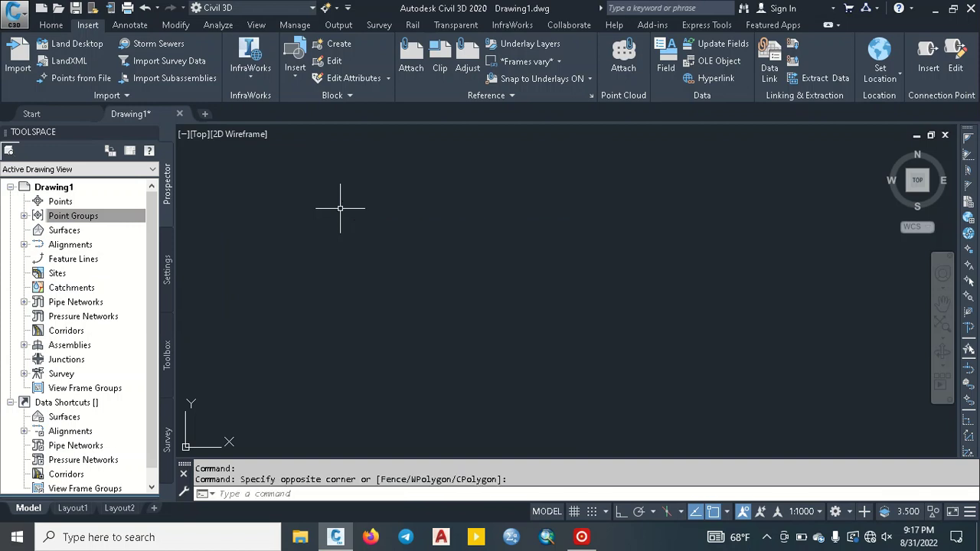
right_click(72, 202)
click(97, 218)
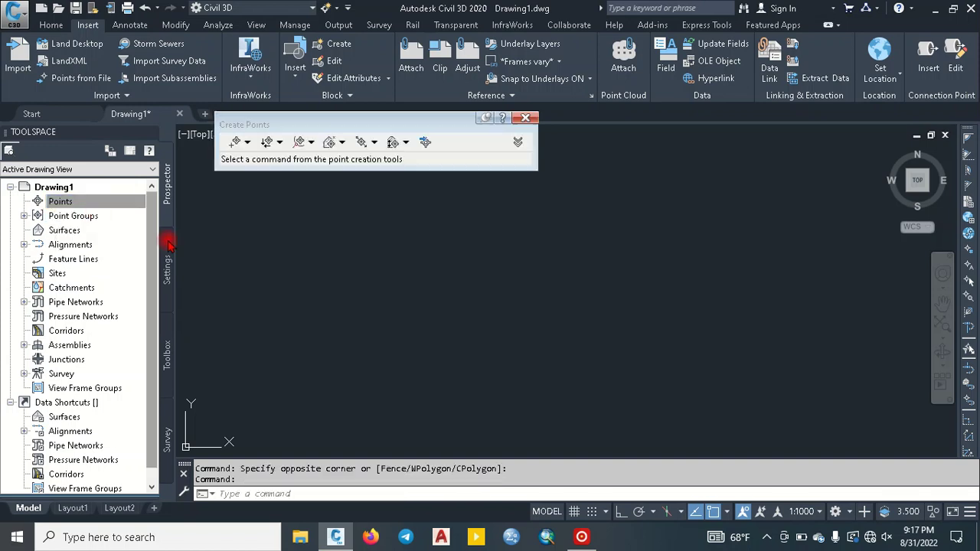
Add 6+220-7+960.csv in Import Points and read it as PNEZD (comma delimited)
click(425, 143)
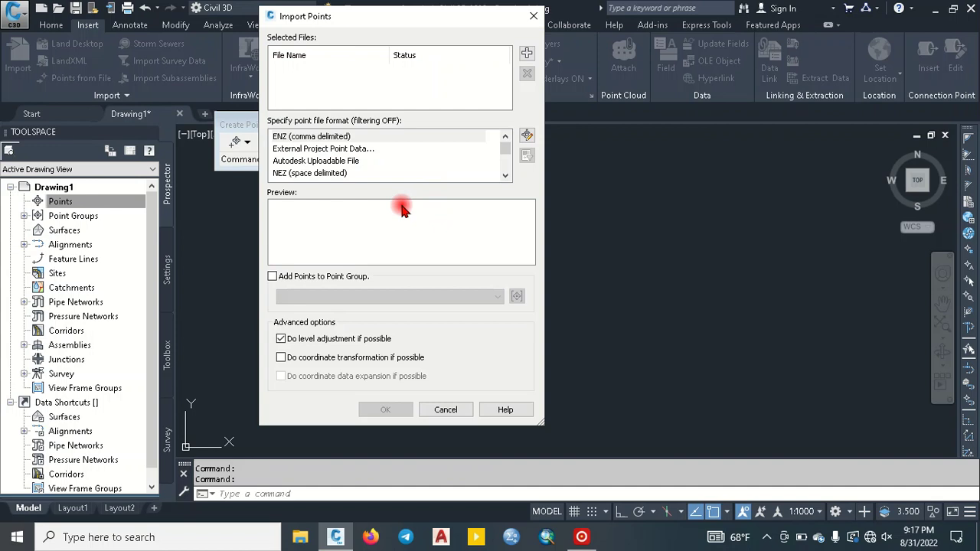
click(526, 53)
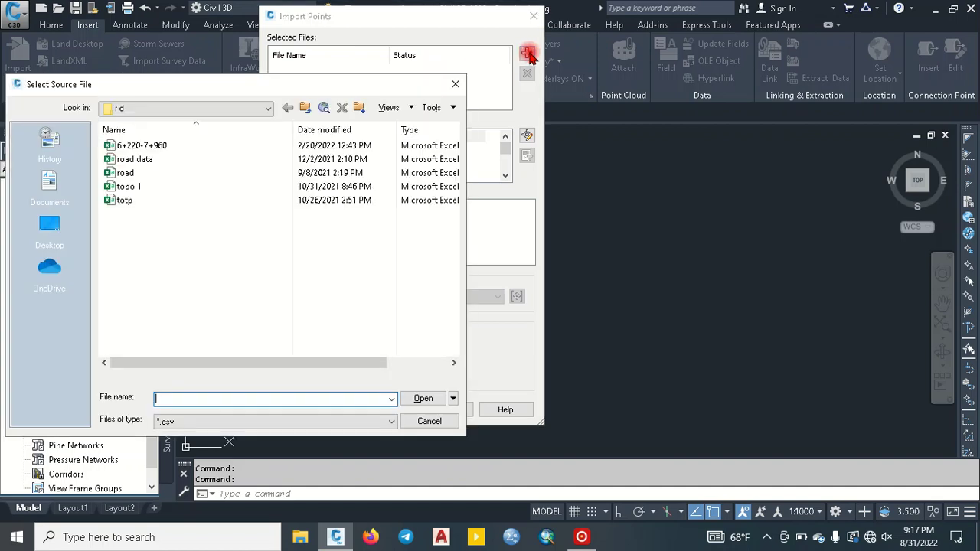
click(130, 147)
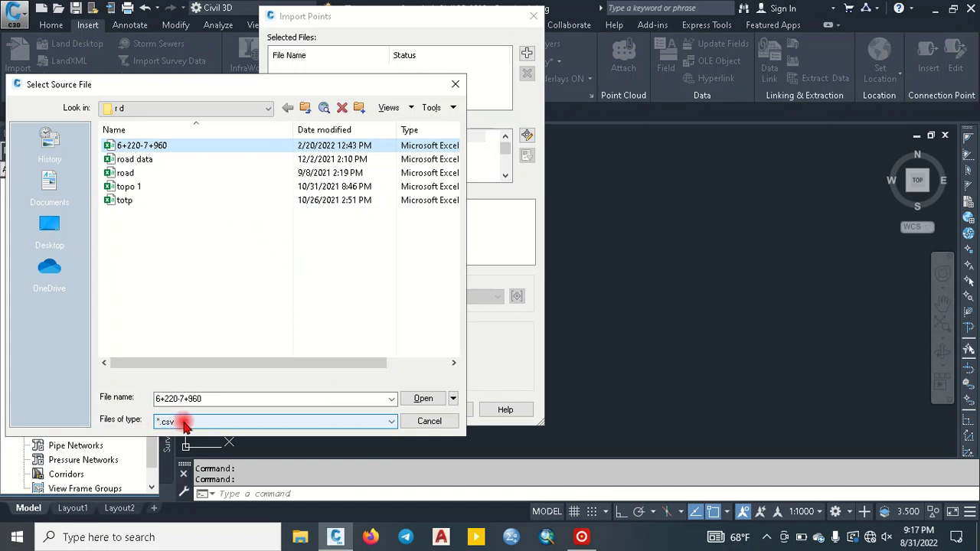
click(422, 398)
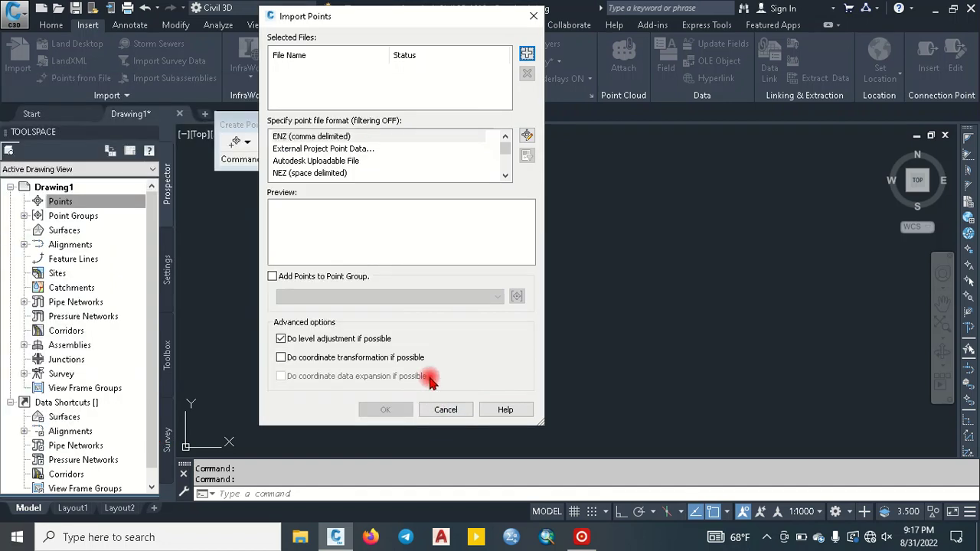
scroll(314, 170, down, 1)
click(313, 173)
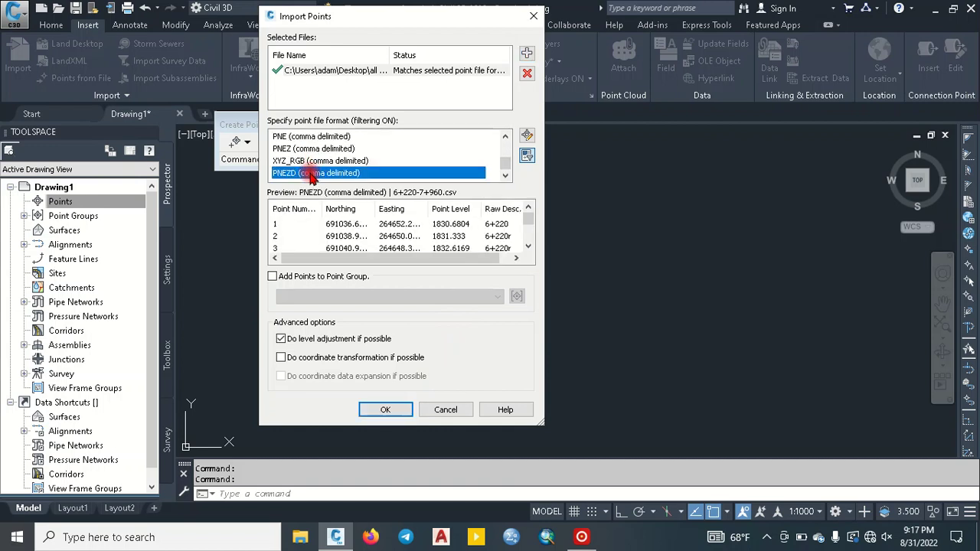
Toggle the point file format filter off and back on and open the full formats list
click(527, 157)
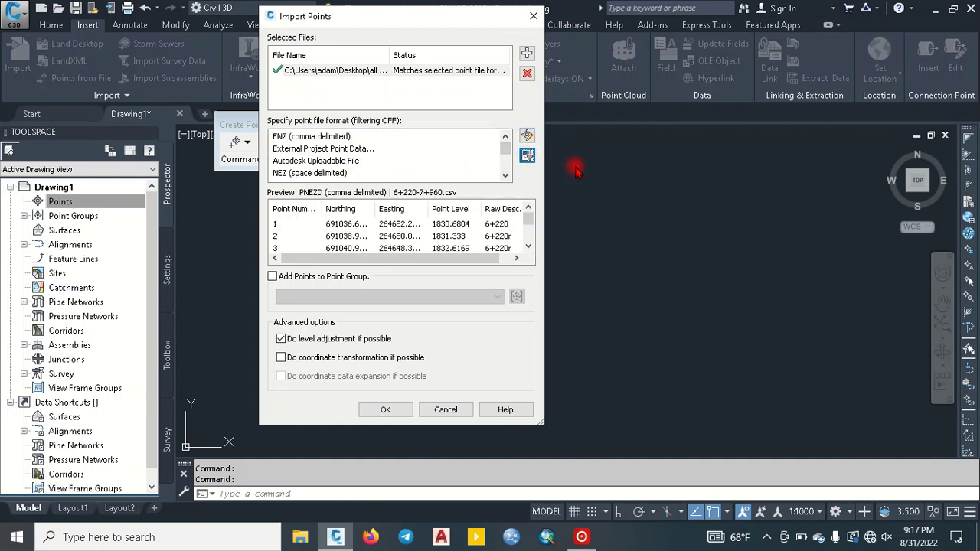
click(527, 155)
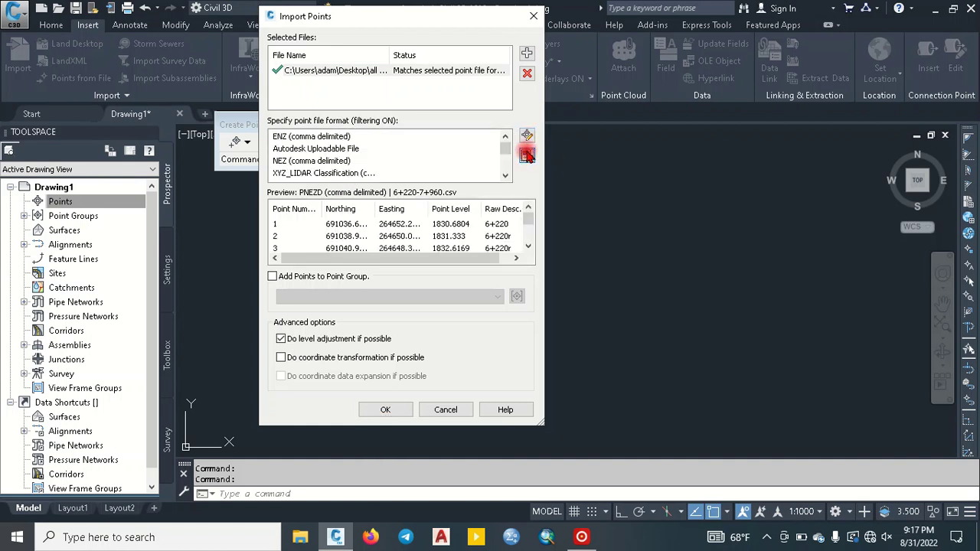
scroll(386, 154, down, 2)
scroll(385, 154, up, 2)
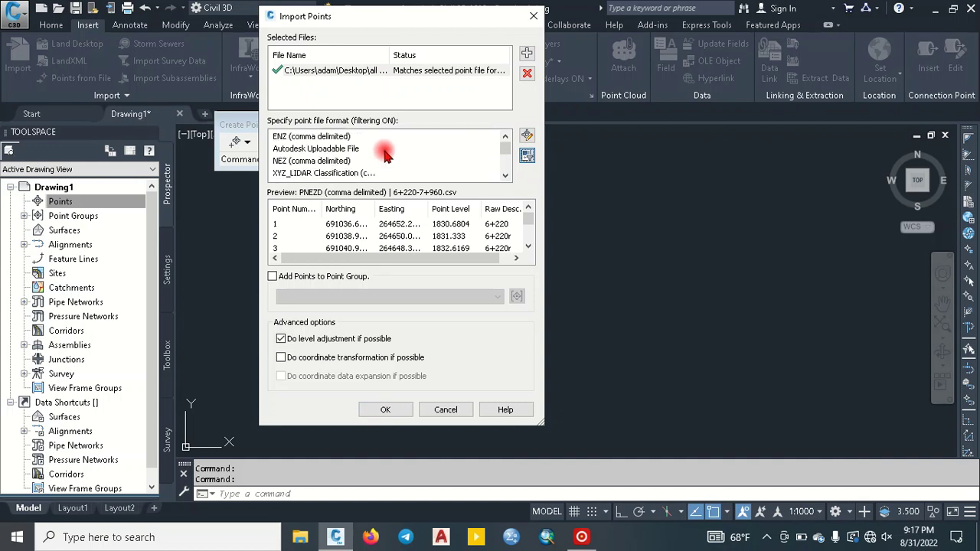
click(527, 136)
Close the formats list and import the points into a new point group named pg
scroll(248, 167, down, 5)
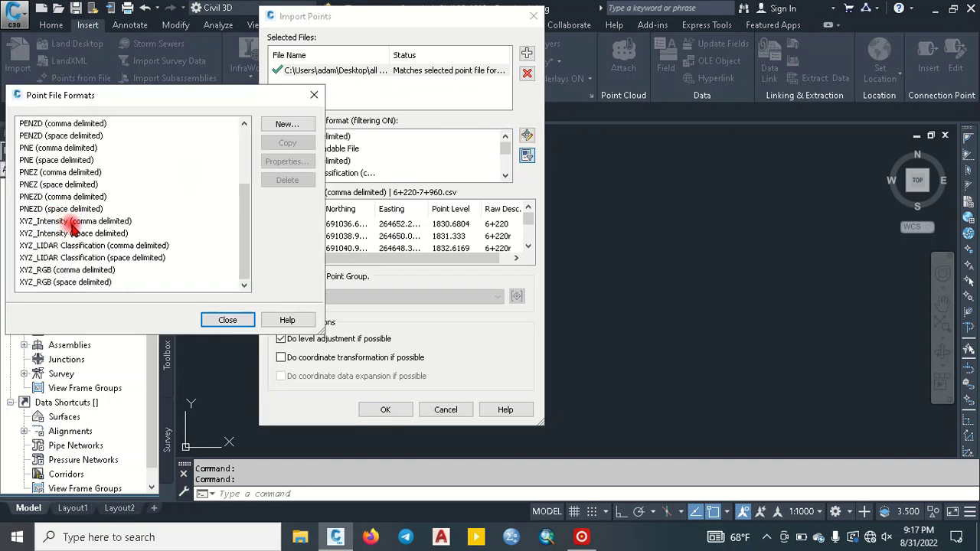
scroll(71, 226, up, 3)
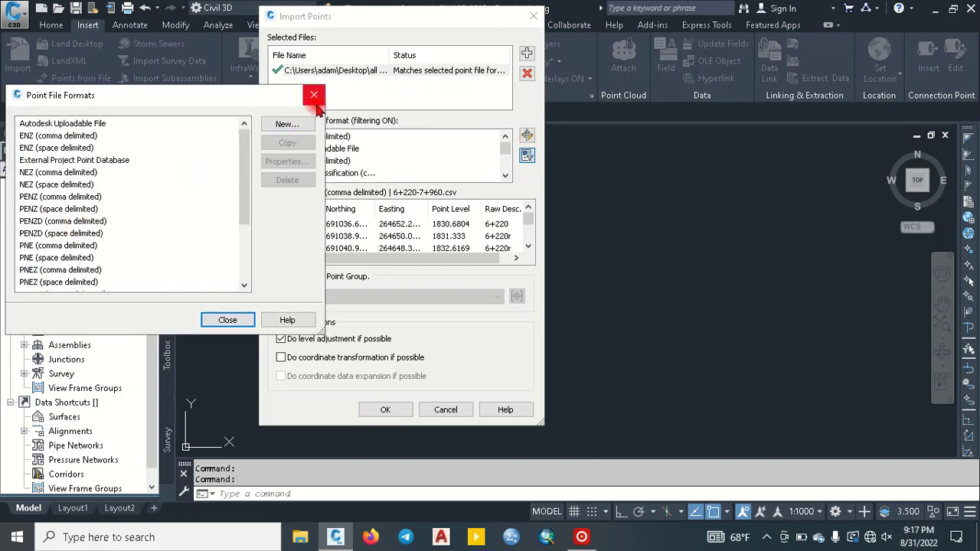
click(314, 94)
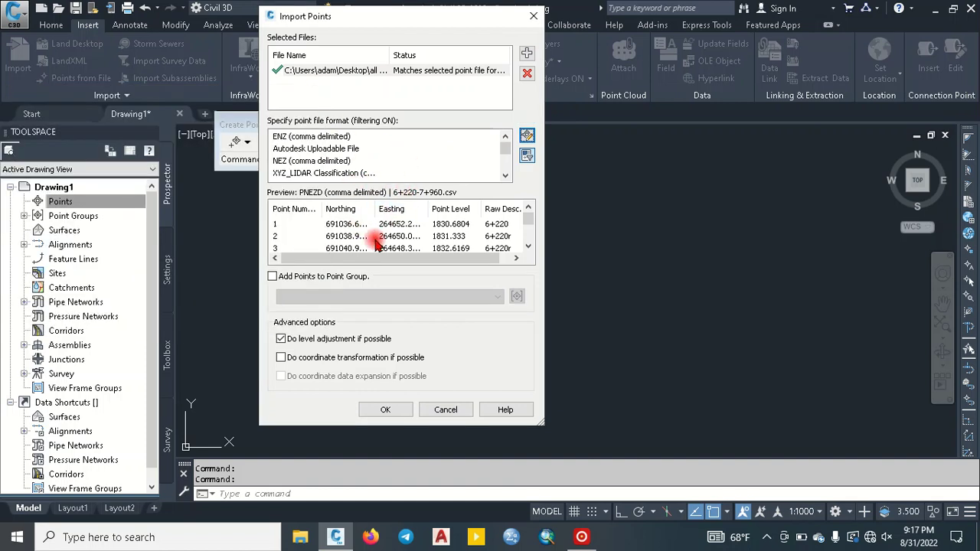
scroll(444, 226, down, 1)
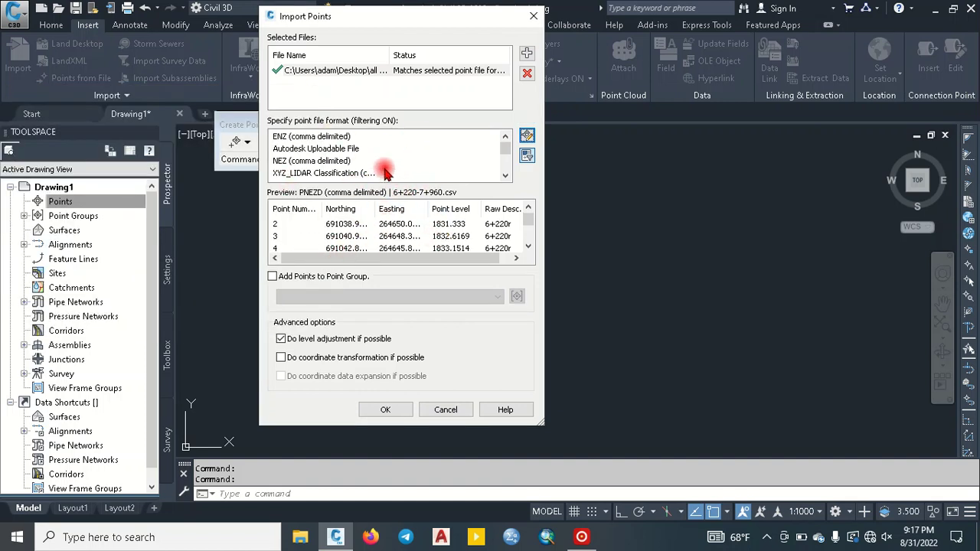
click(273, 276)
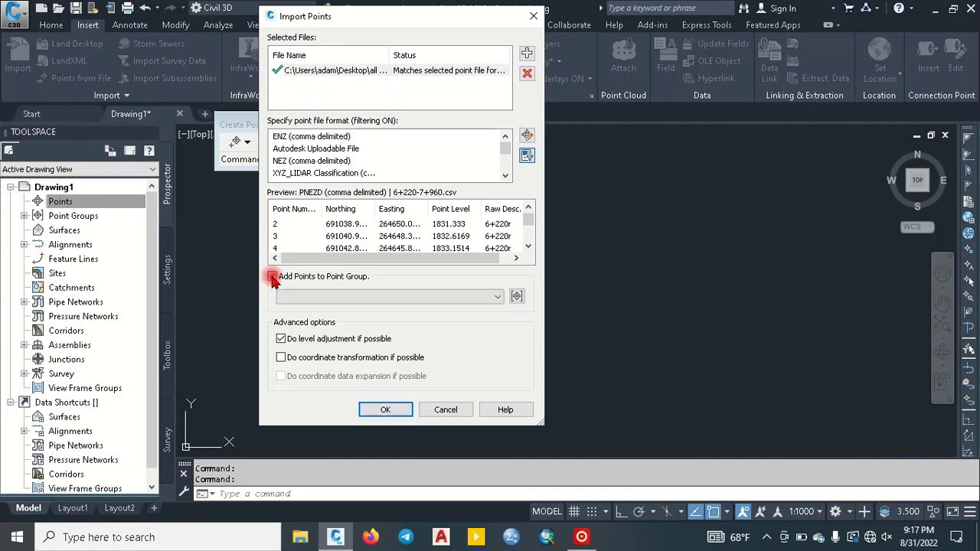
click(518, 297)
text(pg)
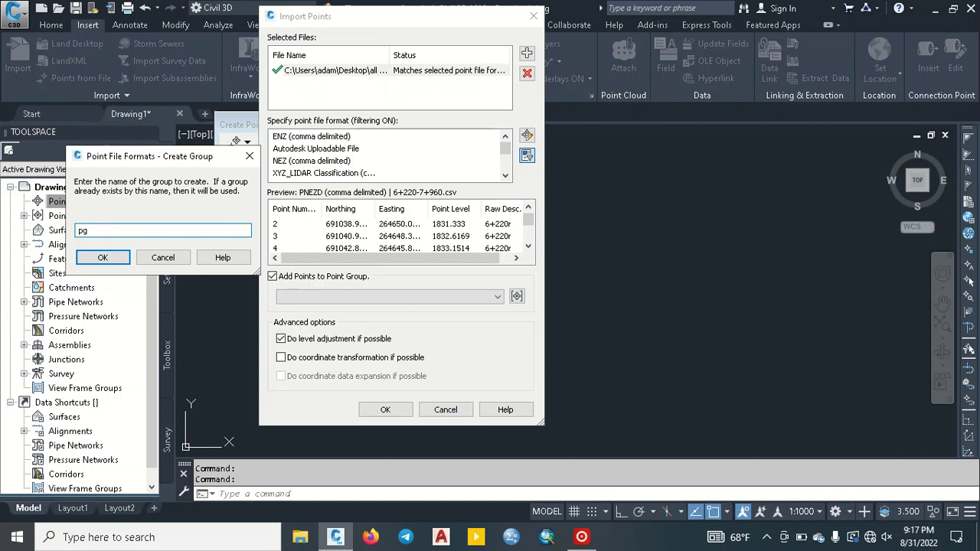
click(103, 257)
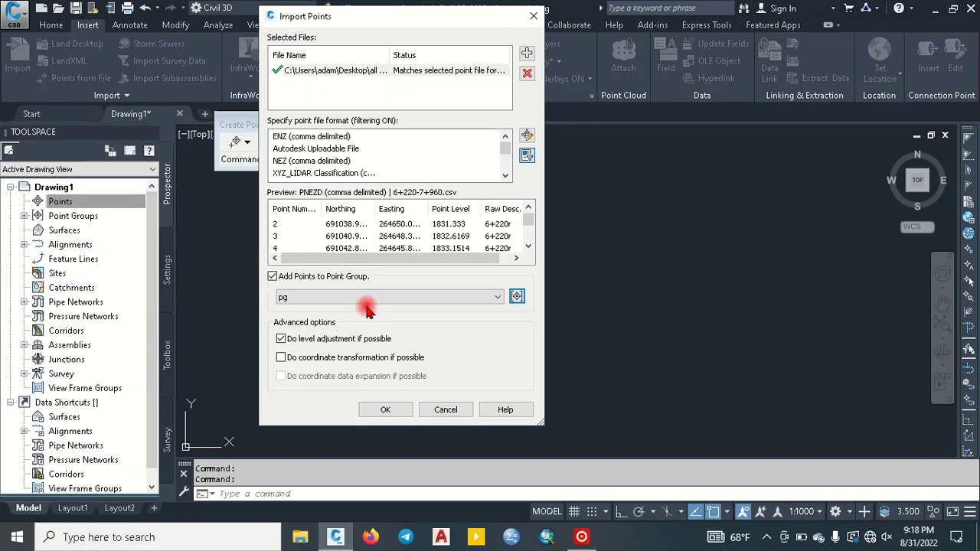
click(385, 409)
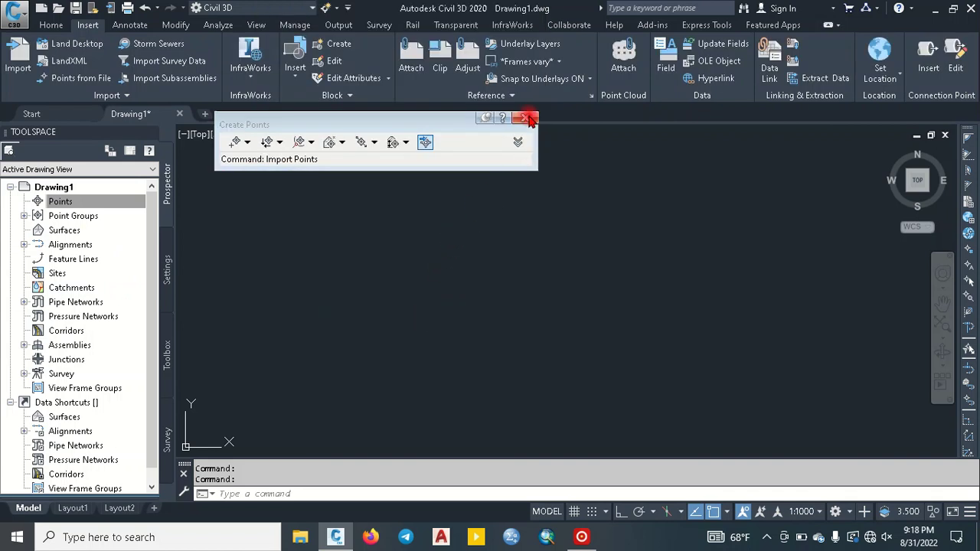
Close the point creation tools and cancel the stray selection window
click(527, 119)
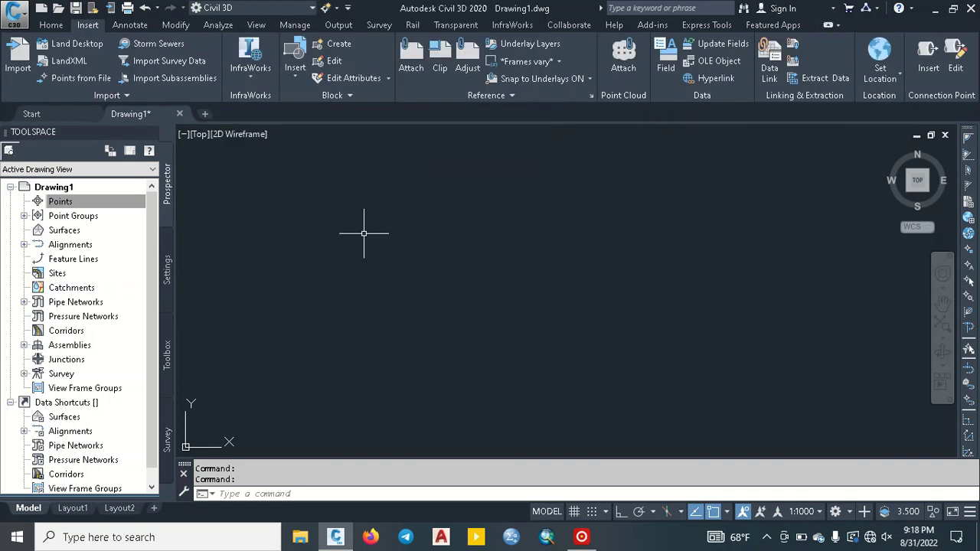
click(422, 270)
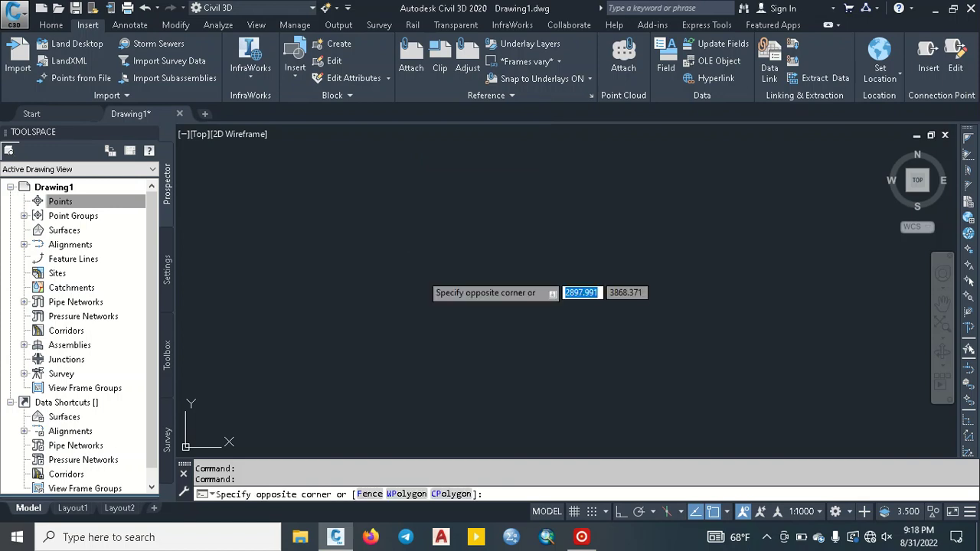
click(422, 272)
Zoom extents with ZE to show the whole winding red strip of points, then return to Home
text(Z)
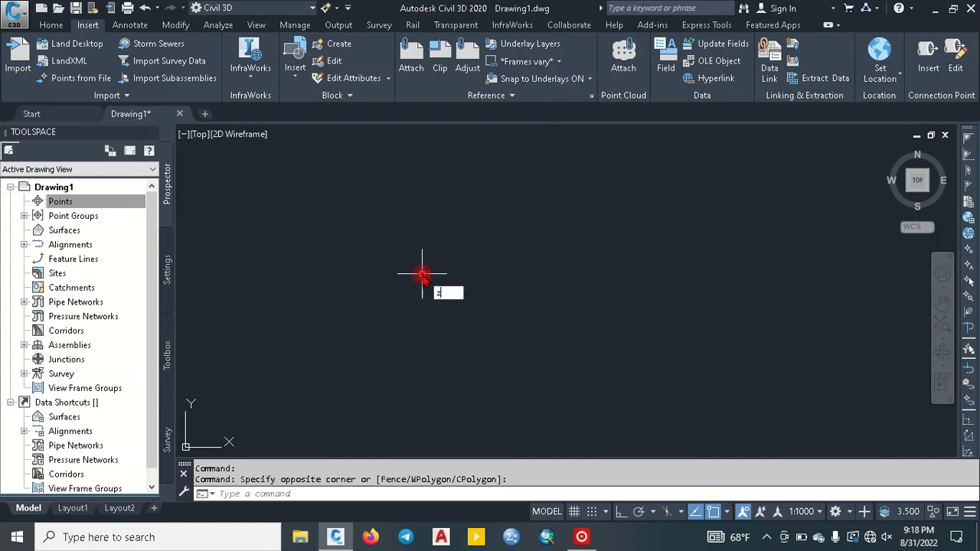
text(E)
key(Return)
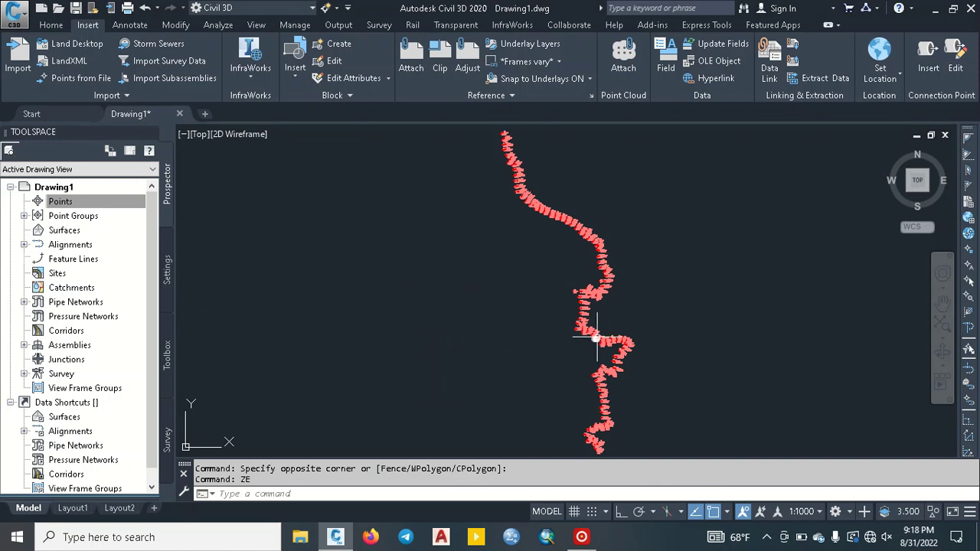
scroll(596, 336, up, 1)
scroll(595, 337, up, 1)
scroll(596, 337, down, 2)
scroll(595, 337, down, 1)
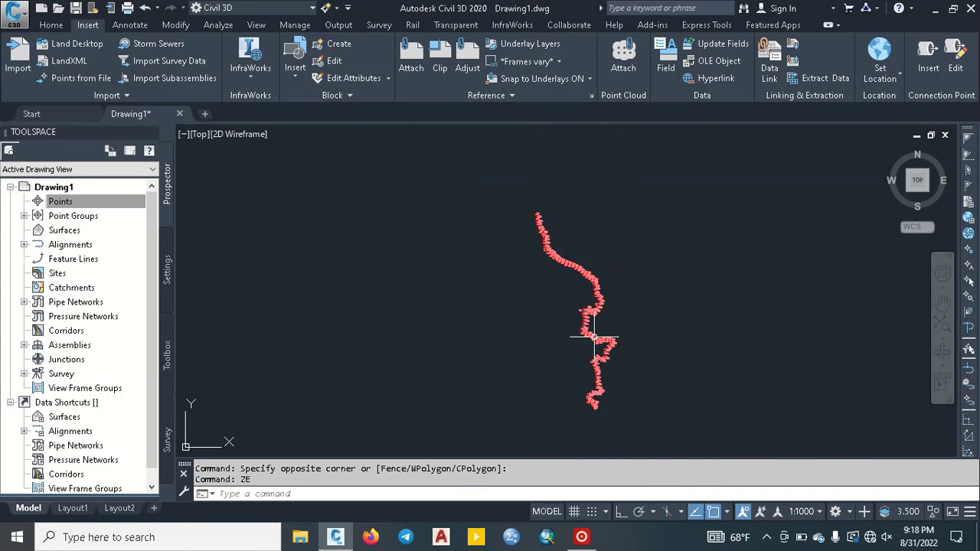
scroll(594, 337, up, 1)
scroll(594, 337, up, 2)
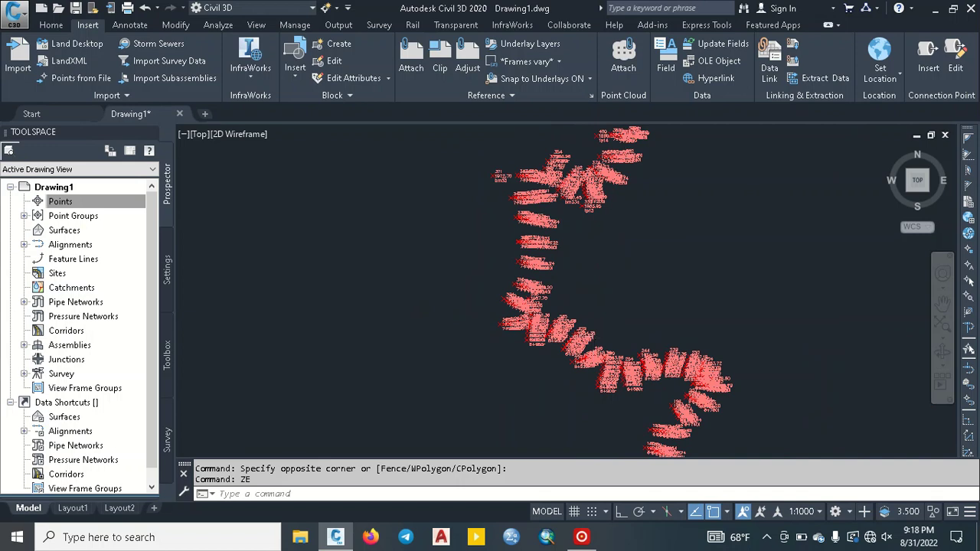
scroll(593, 335, down, 2)
mouse_move(593, 335)
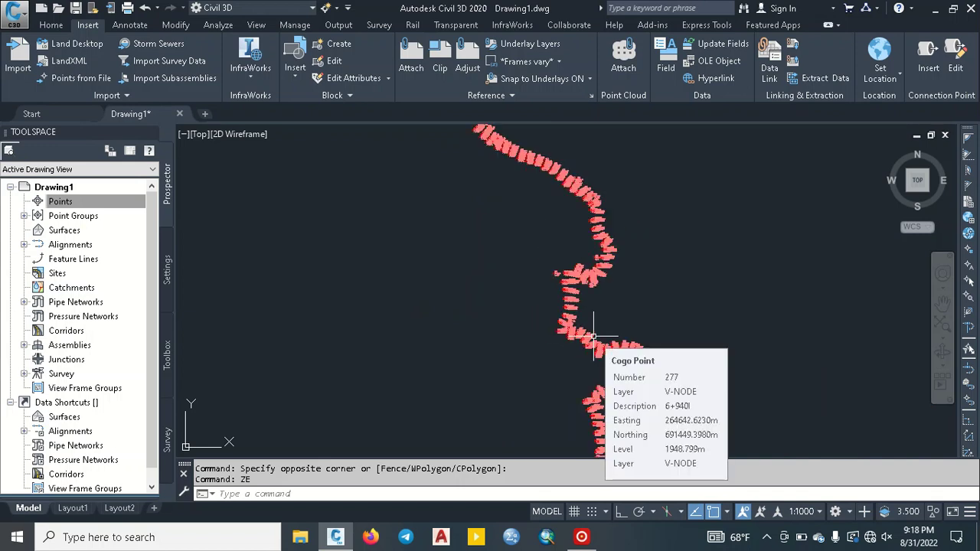
scroll(594, 337, down, 2)
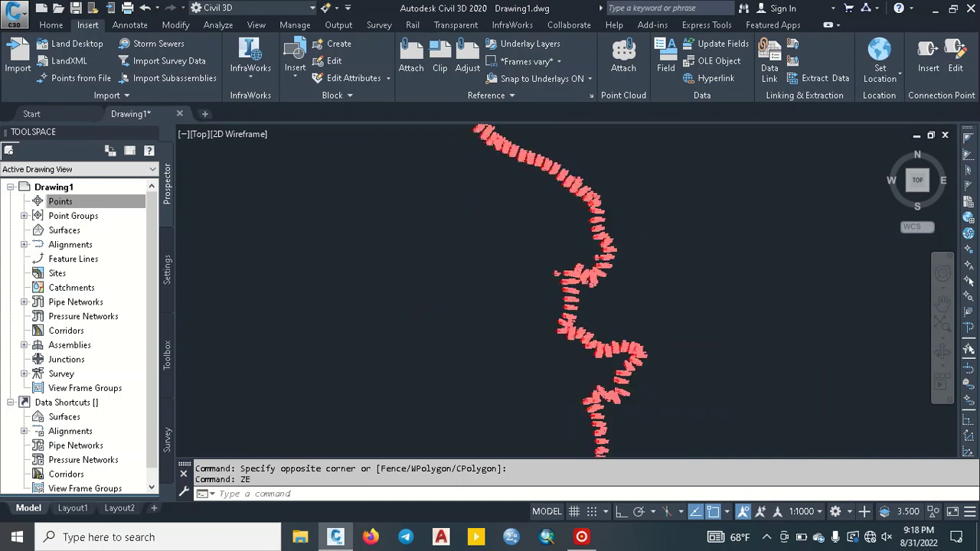
scroll(440, 247, down, 2)
scroll(440, 248, up, 2)
scroll(440, 247, down, 2)
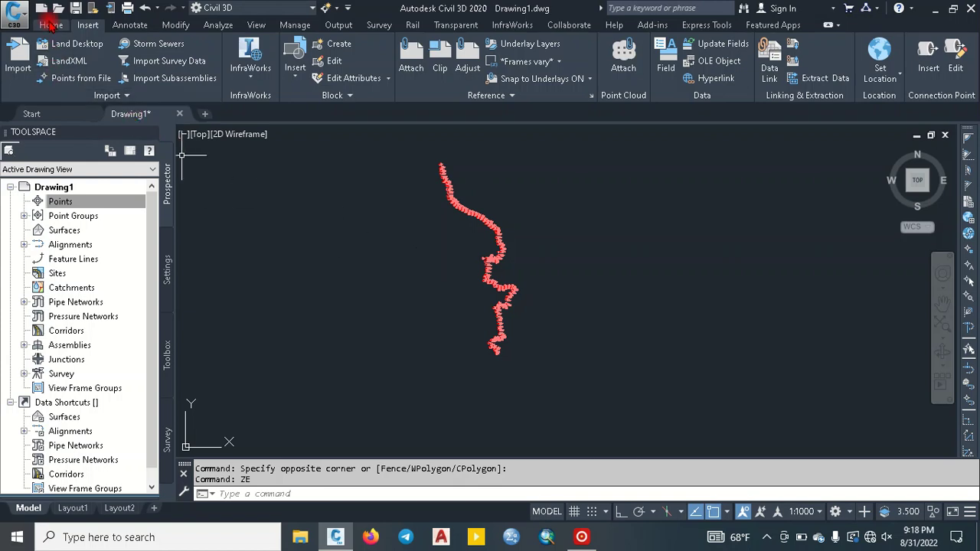
click(51, 25)
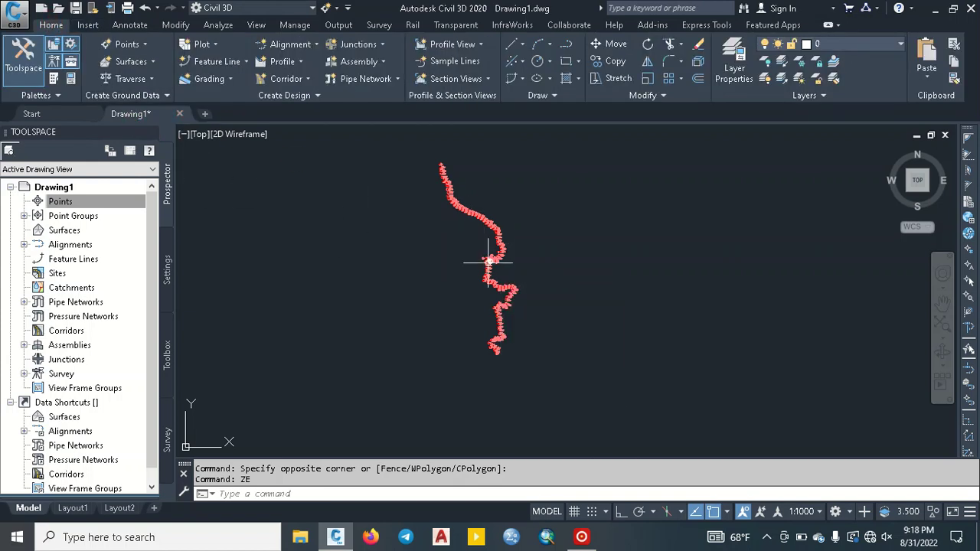